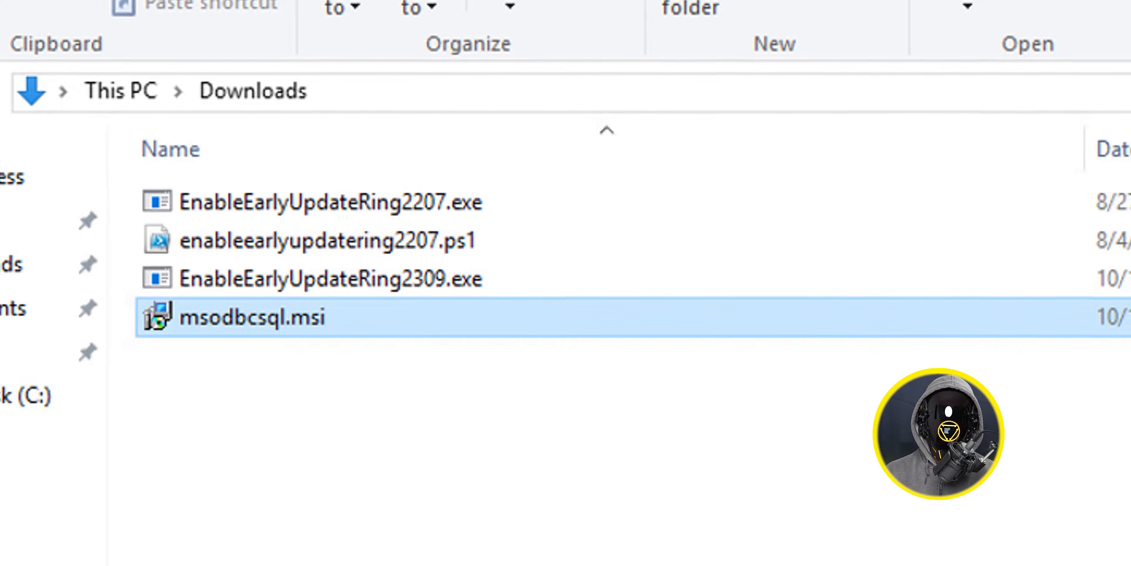
# - Install Microsoft ODBC Driver 18 for SQL Server from msodbcsql.msi in Downloads, accepting the license agreement
pyautogui.rightClick(243, 319)
pyautogui.click(205, 102)
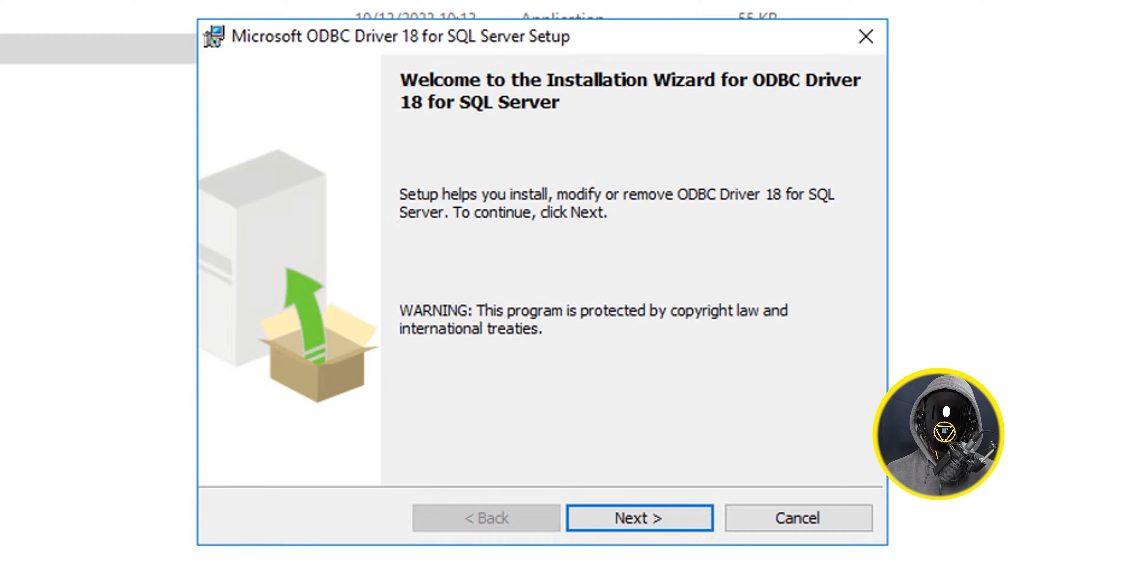
pyautogui.press('Return')
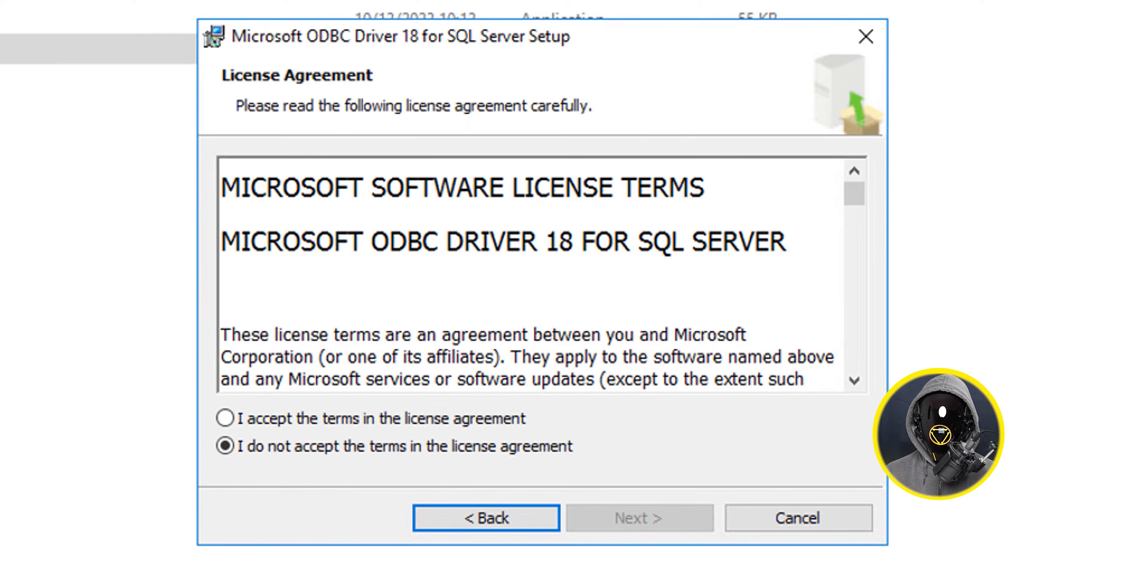
pyautogui.click(226, 417)
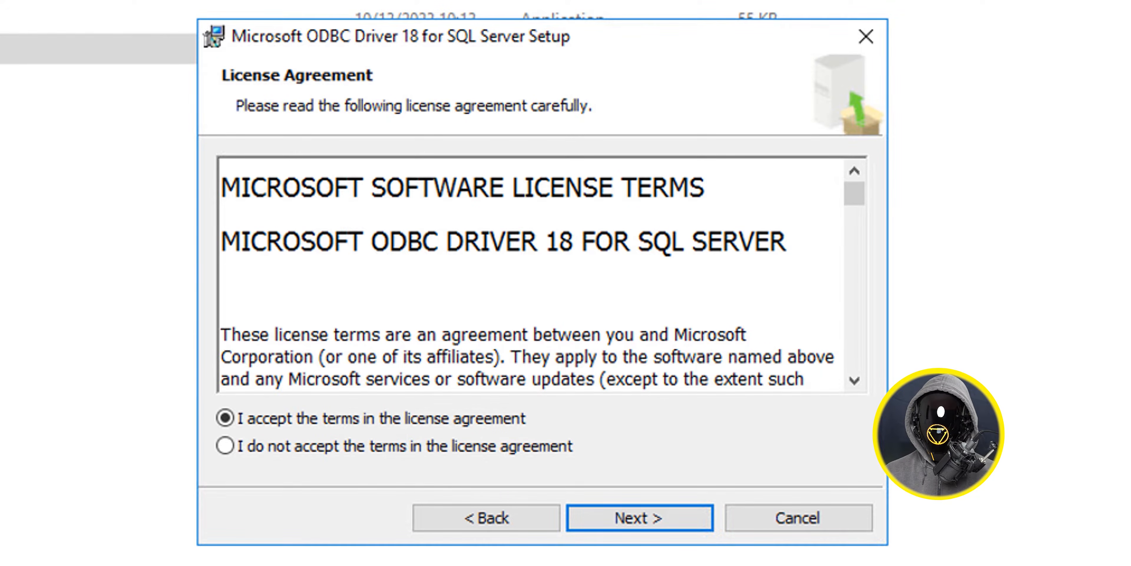
pyautogui.press('Return')
pyautogui.press('Return')
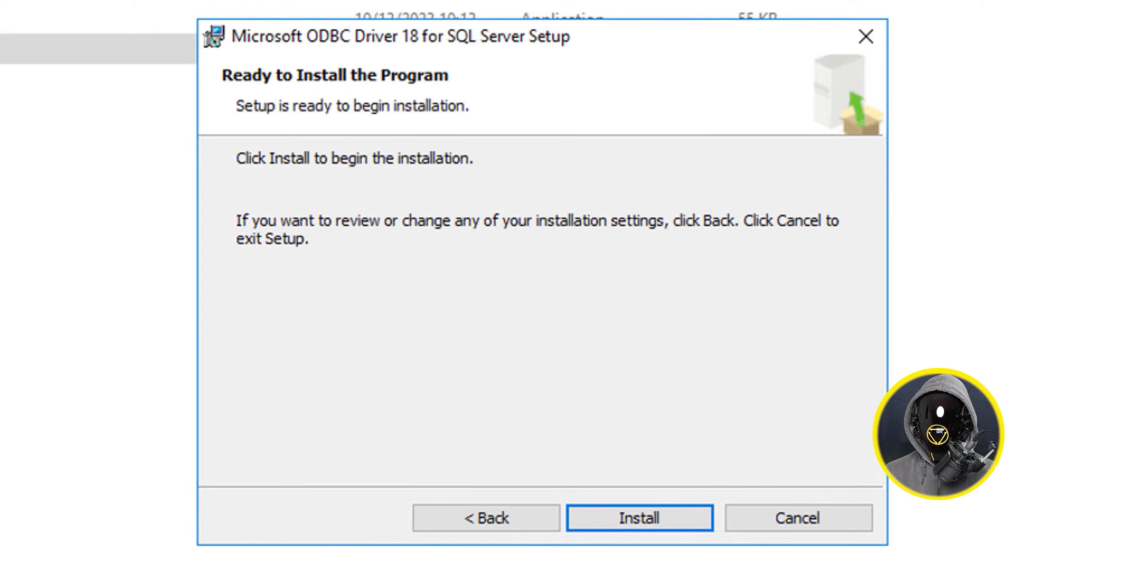
pyautogui.press('Return')
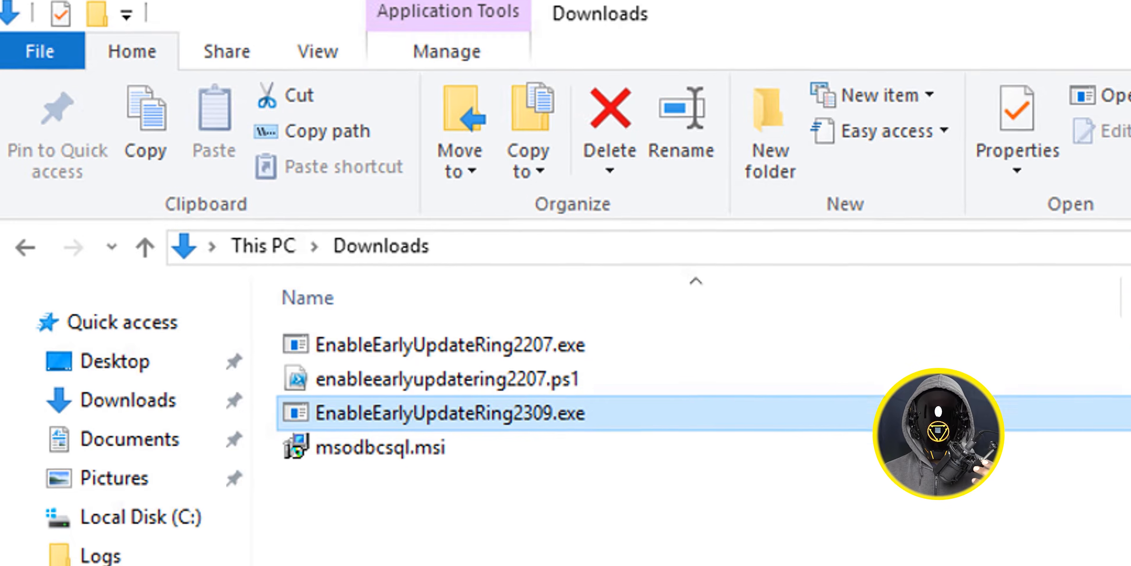
# - Extract enableearlyupdatering2309.ps1 from EnableEarlyUpdateRing2309.exe and run the script in PowerShell ISE for site server bj-sccm.btnhd.edu
pyautogui.rightClick(440, 428)
pyautogui.click(521, 452)
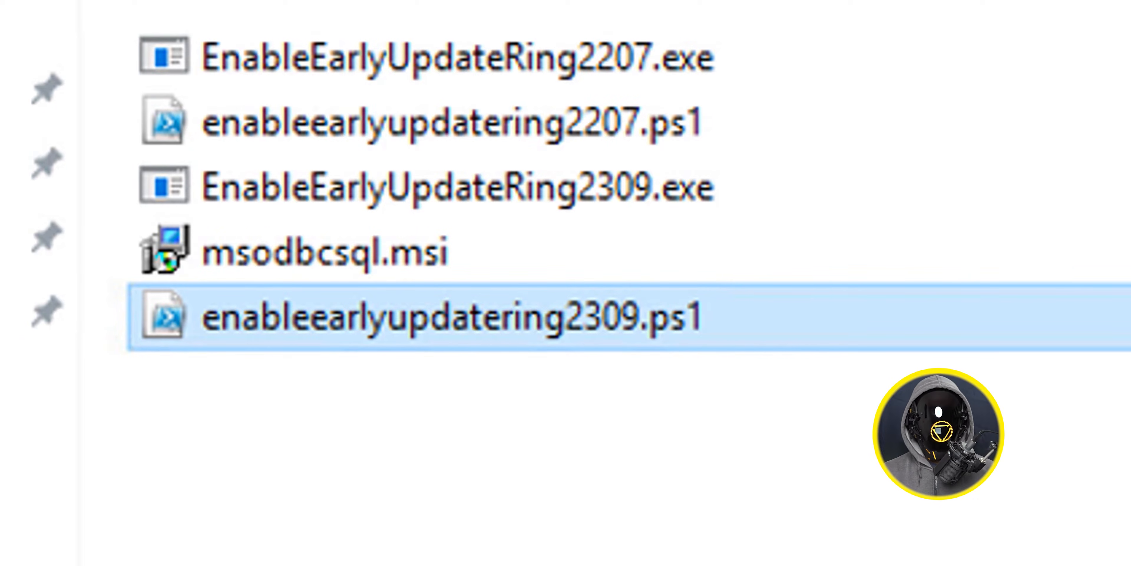
pyautogui.rightClick(479, 340)
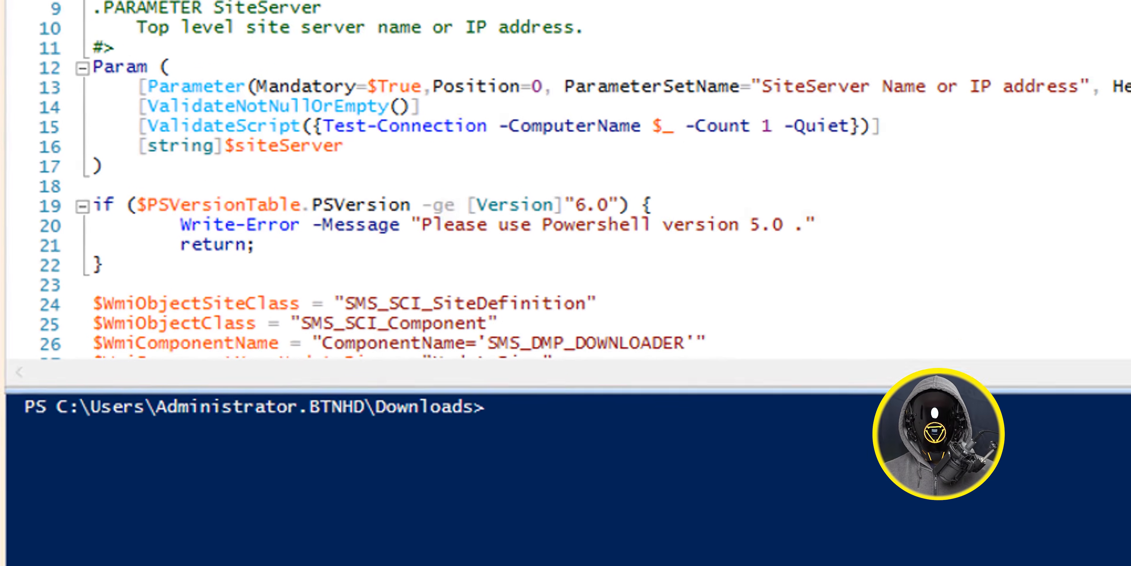
pyautogui.press('F5')
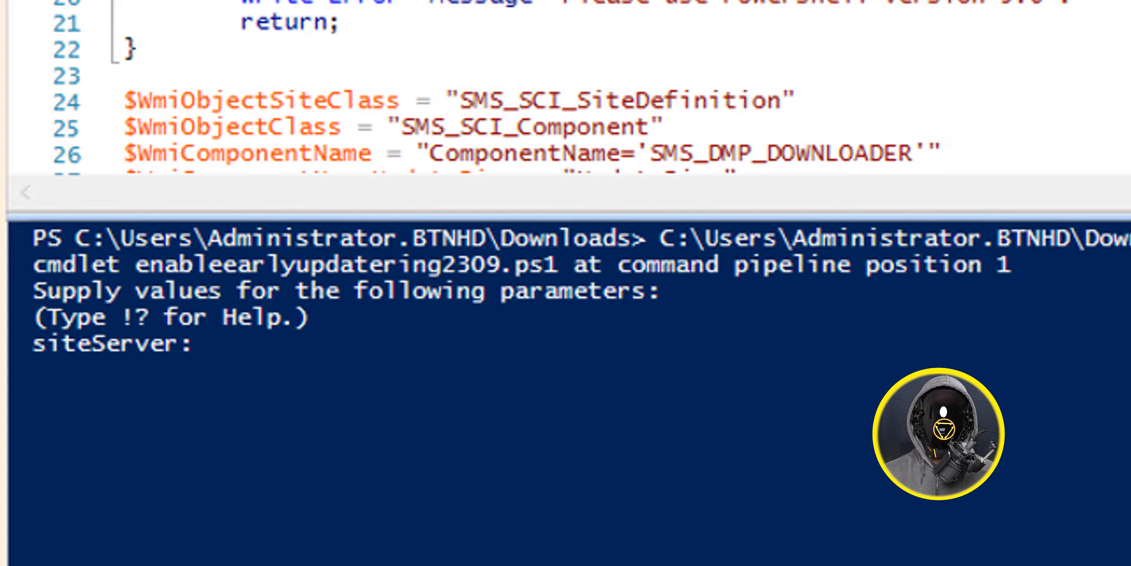
pyautogui.write('bj-sccm.btnhd.edu')
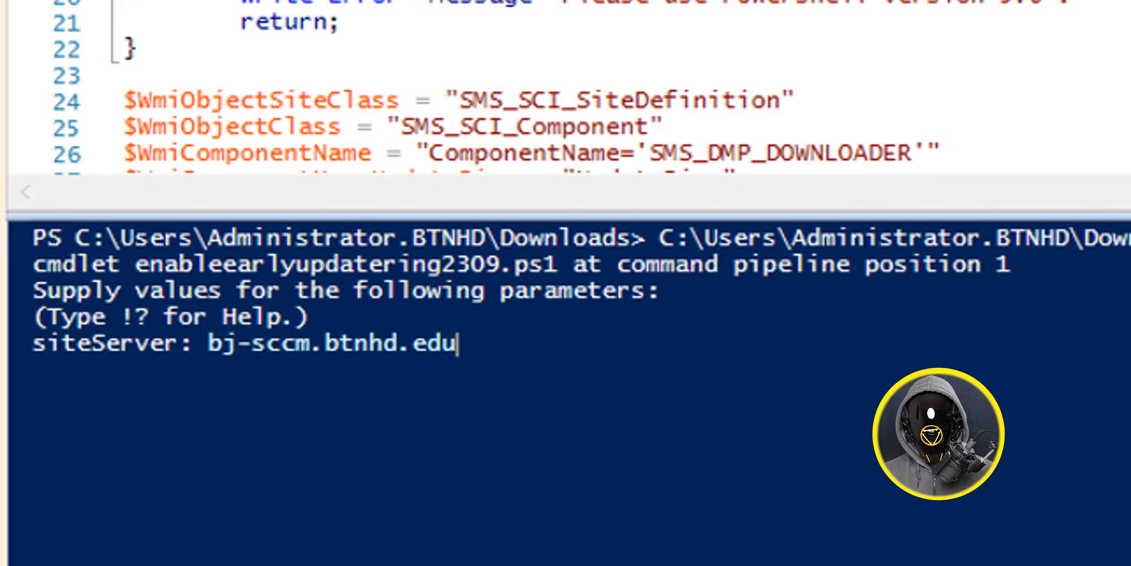
pyautogui.press('Return')
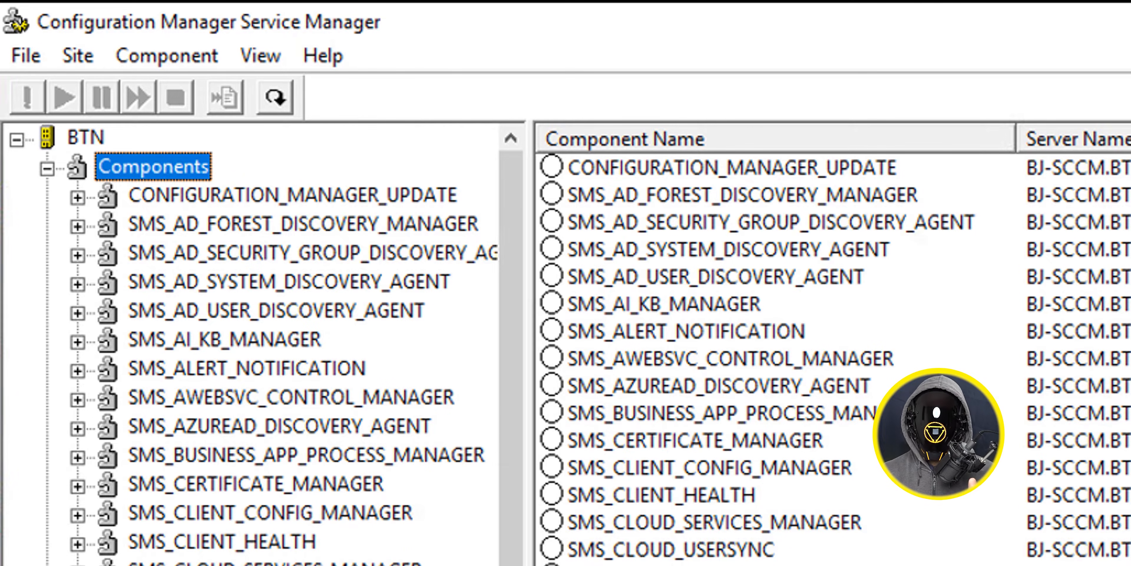
# - Query the CONFIGURATION_MANAGER_UPDATE component in Configuration Manager Service Manager
pyautogui.click(292, 195)
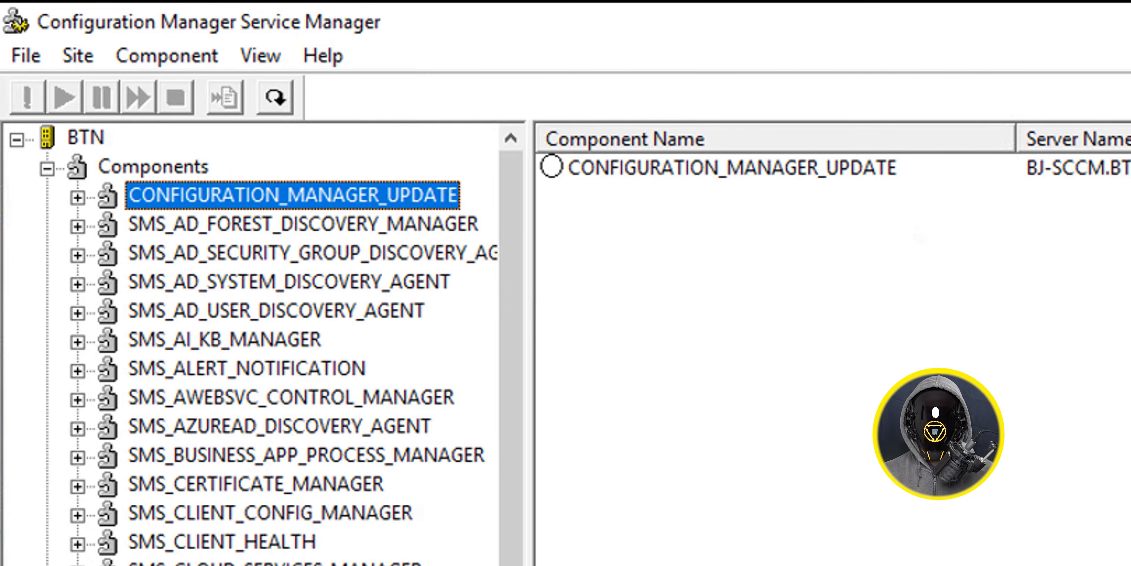
pyautogui.click(801, 161)
pyautogui.rightClick(801, 161)
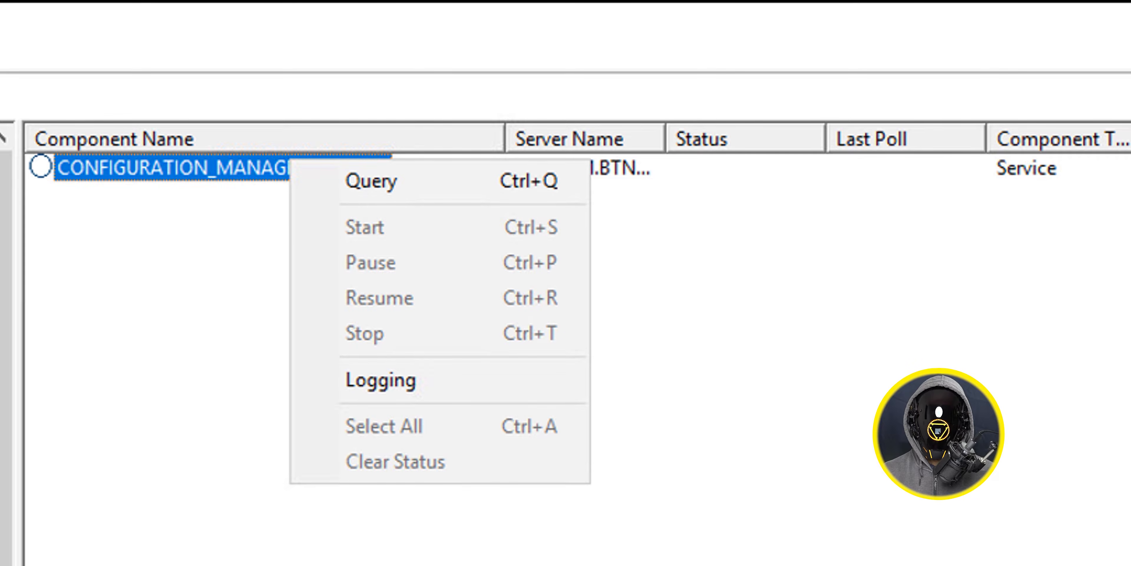
pyautogui.click(372, 181)
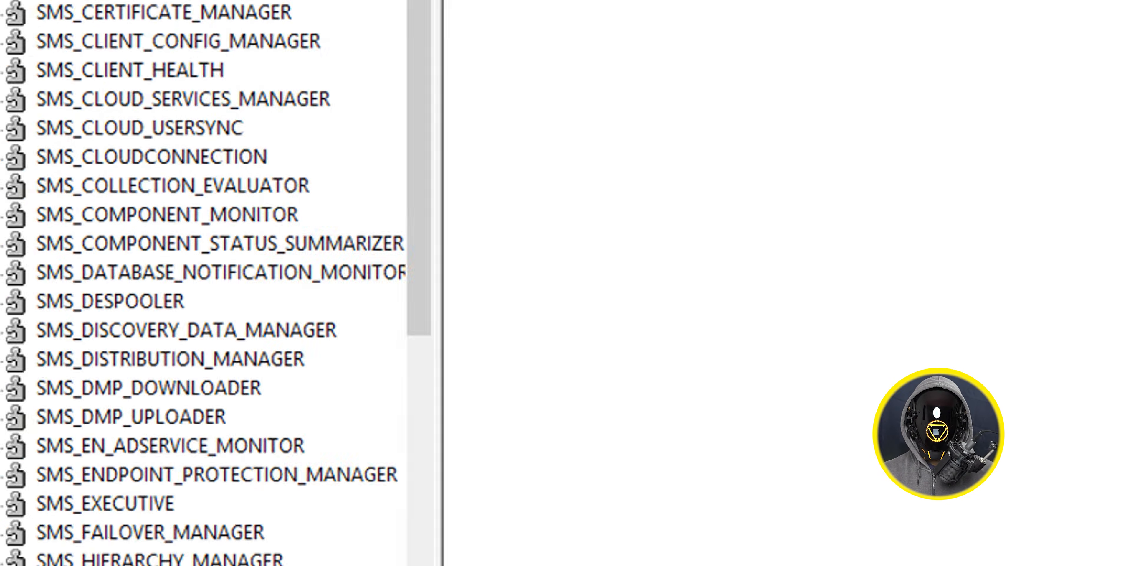
# - Query the SMS_DMP_DOWNLOADER component of the BTN site
pyautogui.click(240, 285)
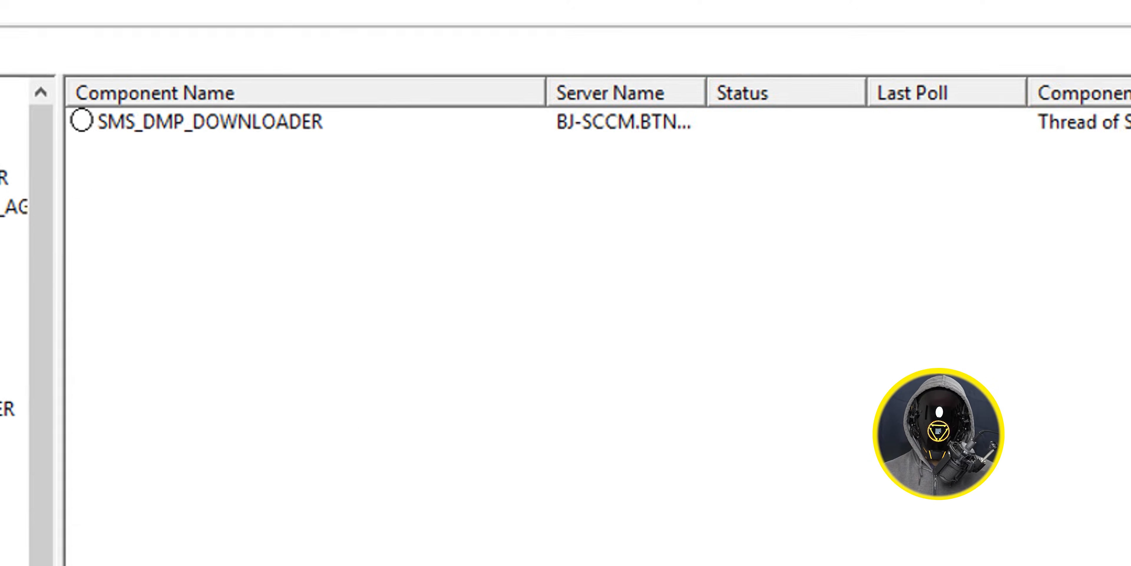
pyautogui.click(170, 168)
pyautogui.rightClick(177, 168)
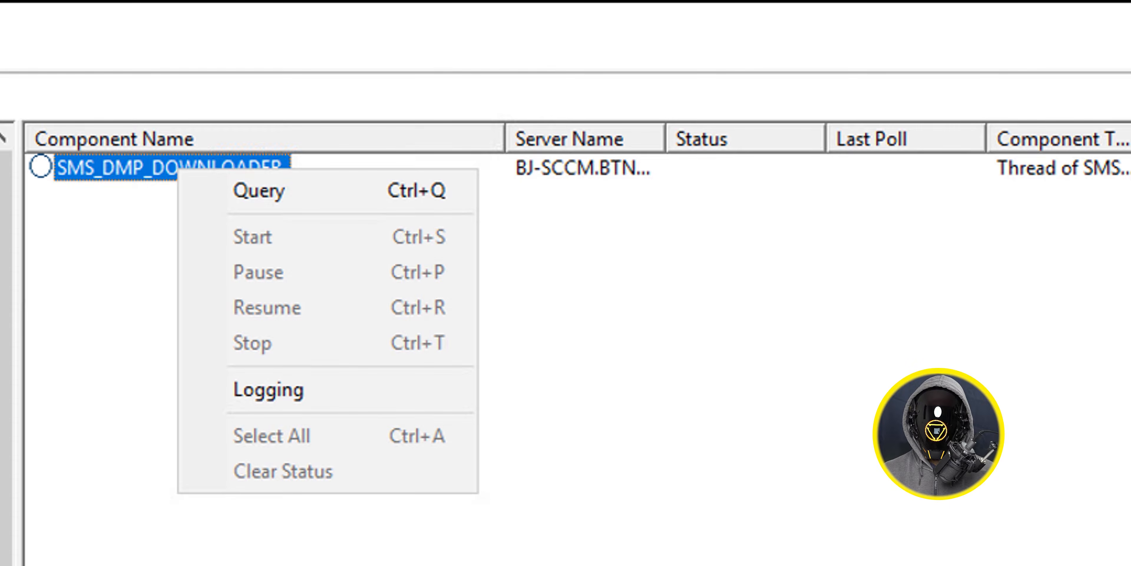
pyautogui.click(259, 190)
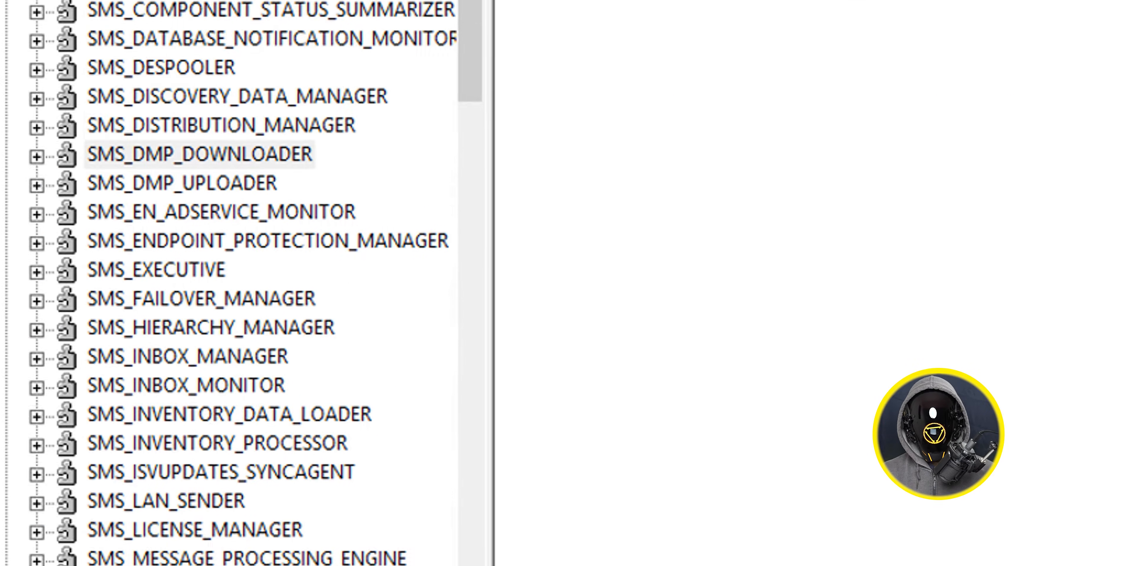
# - Query the SMS_DMP_UPLOADER component of the BTN site
pyautogui.click(224, 122)
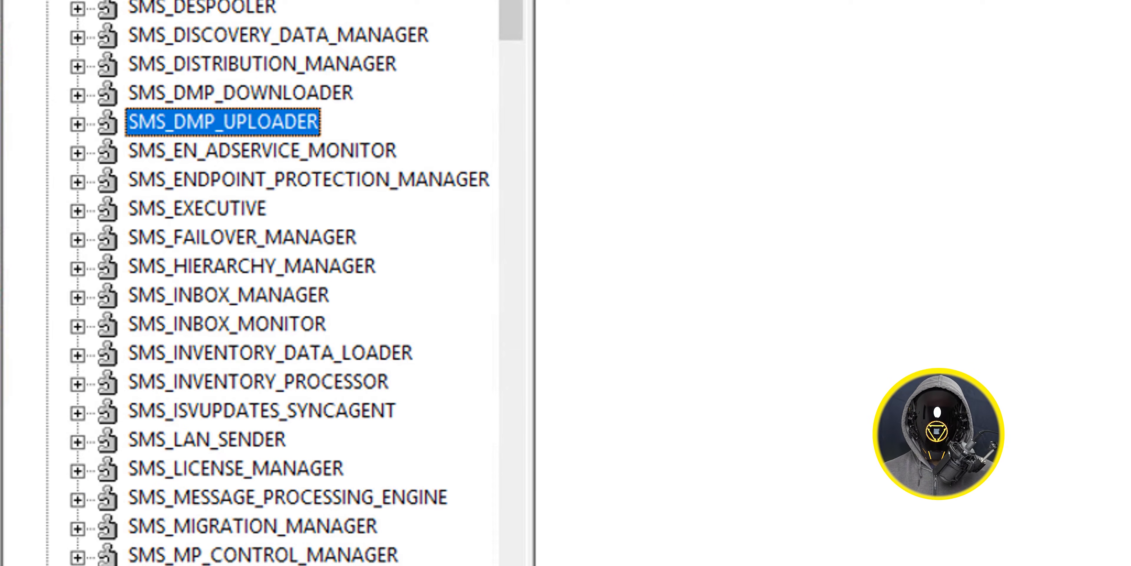
pyautogui.click(142, 168)
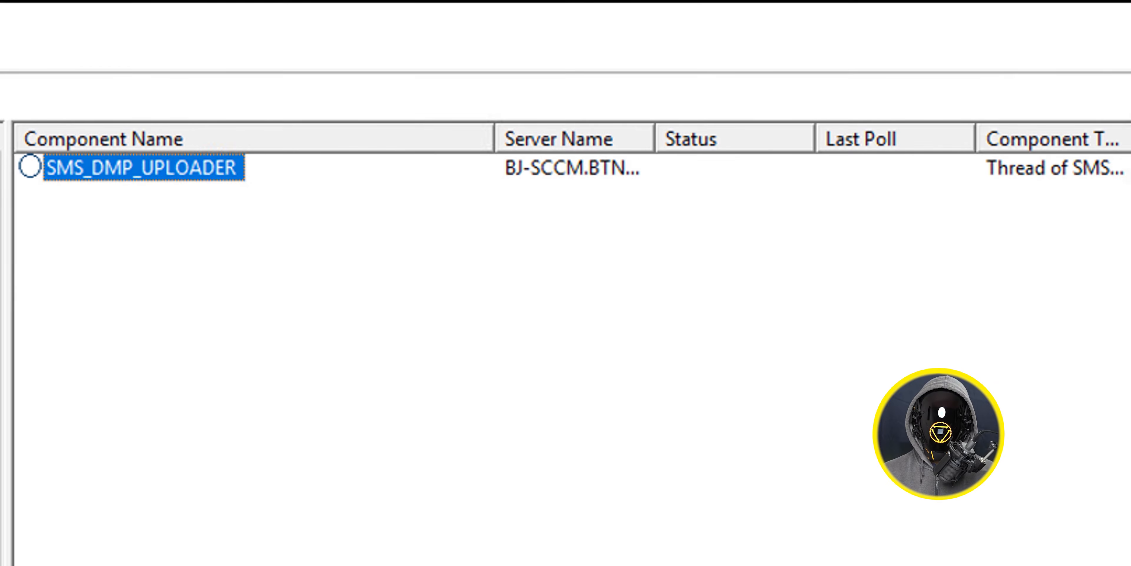
pyautogui.rightClick(186, 170)
pyautogui.click(268, 193)
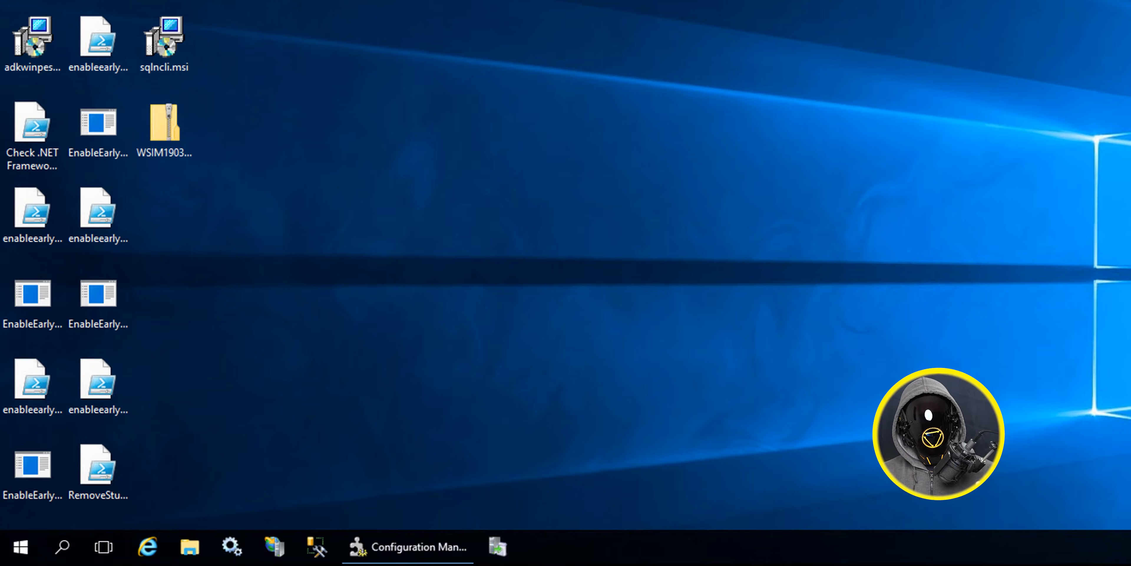
# - Switch to the Configuration Manager console and open Updates and Servicing in the Administration workspace
pyautogui.press('super')
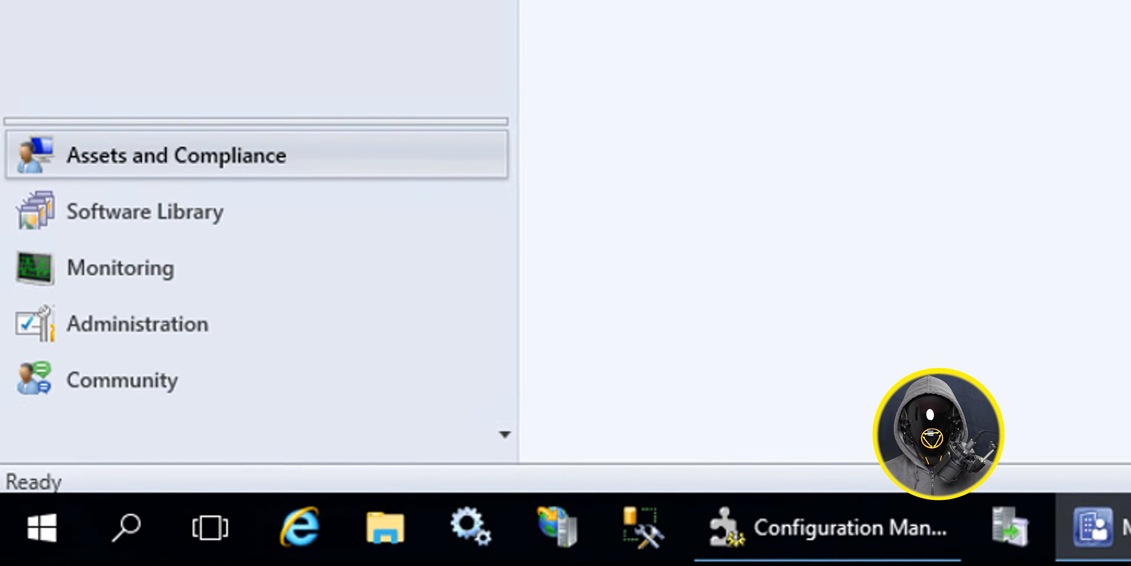
pyautogui.click(53, 472)
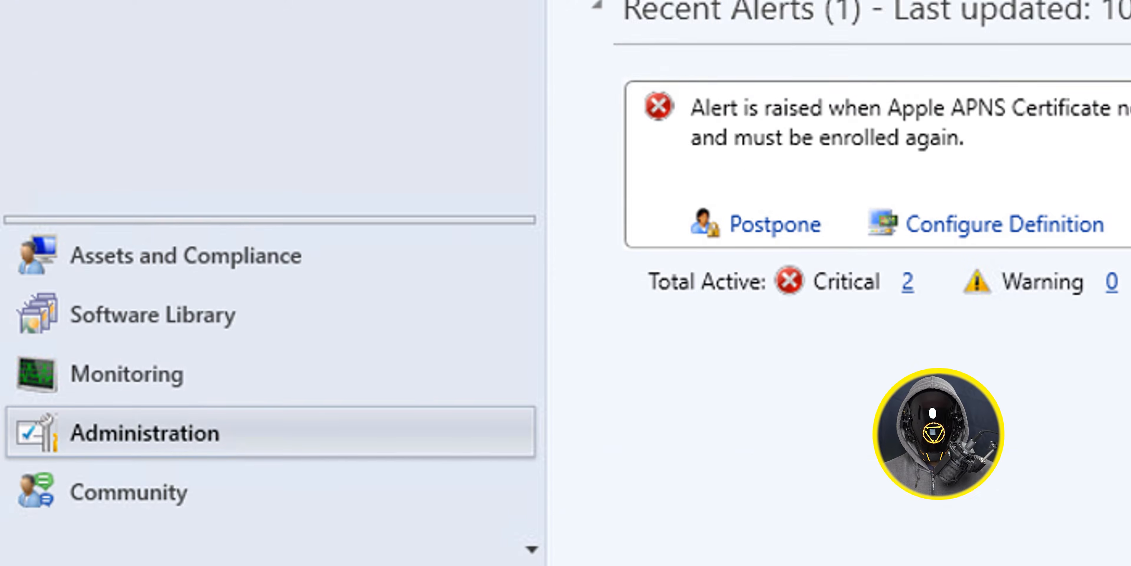
pyautogui.click(200, 42)
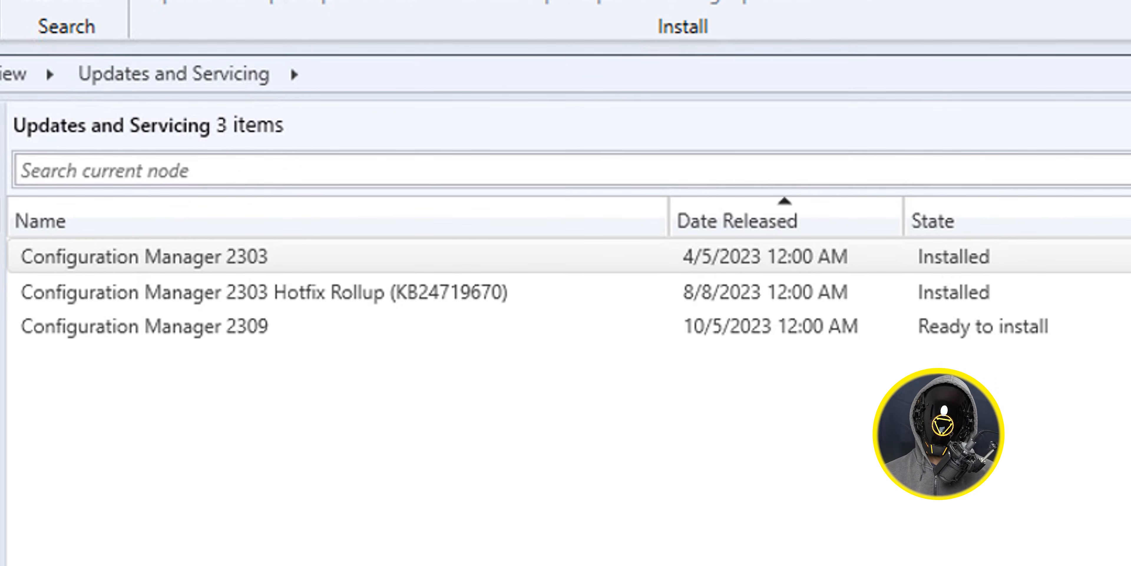
# - Start installing the Configuration Manager 2309 update pack and set it to ignore any prerequisite check warnings
pyautogui.click(347, 327)
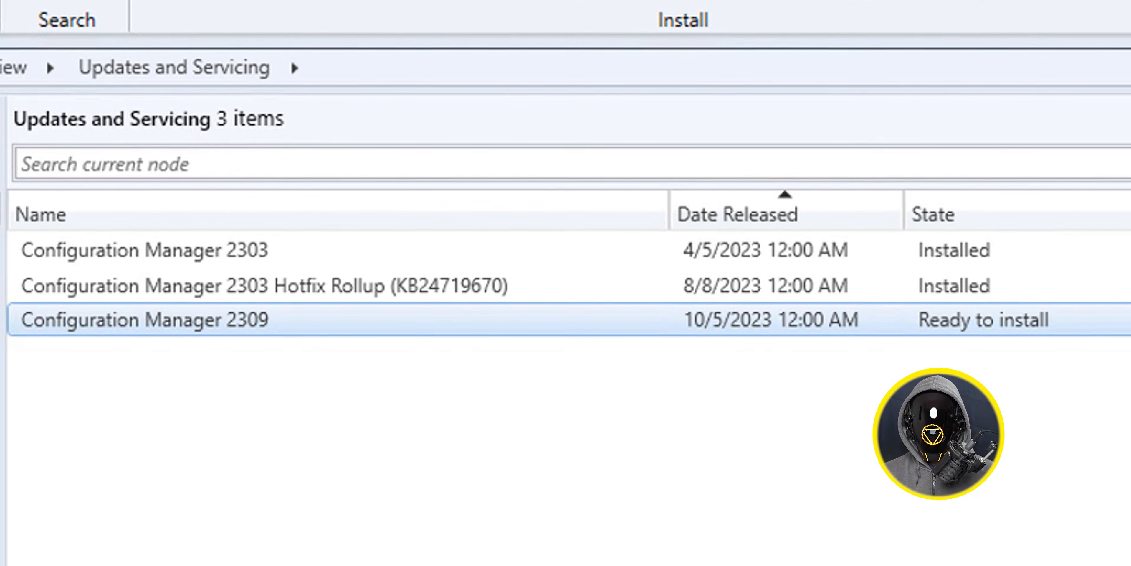
pyautogui.rightClick(347, 332)
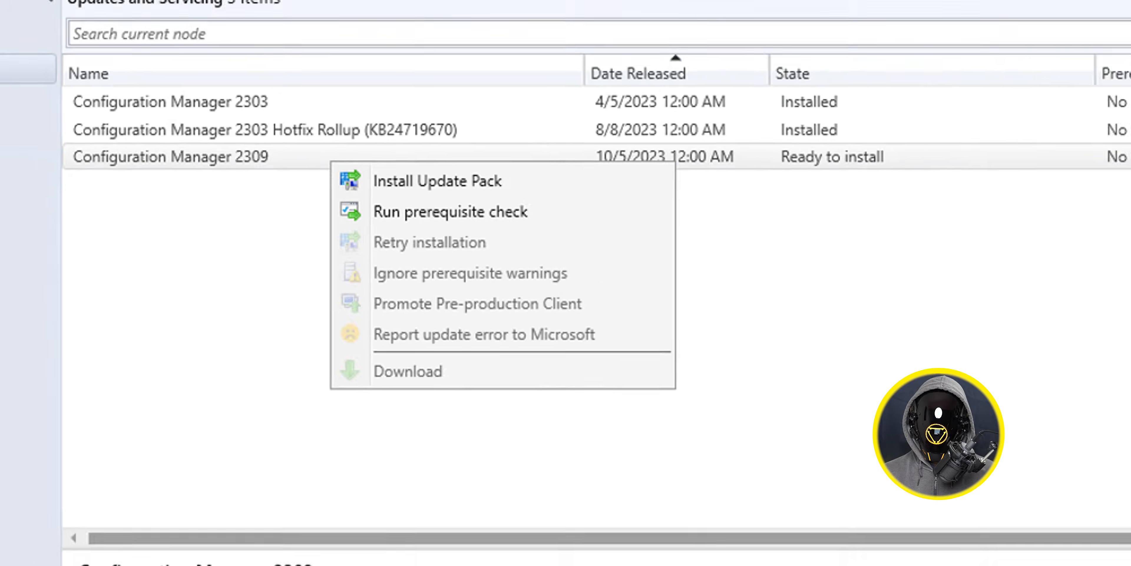
pyautogui.click(494, 174)
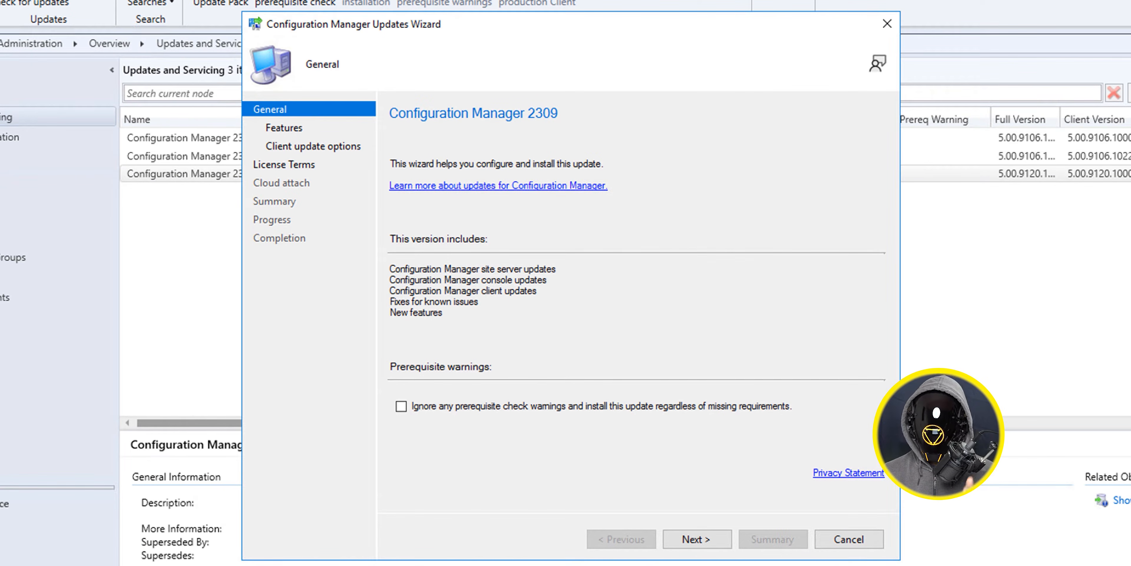
pyautogui.click(401, 407)
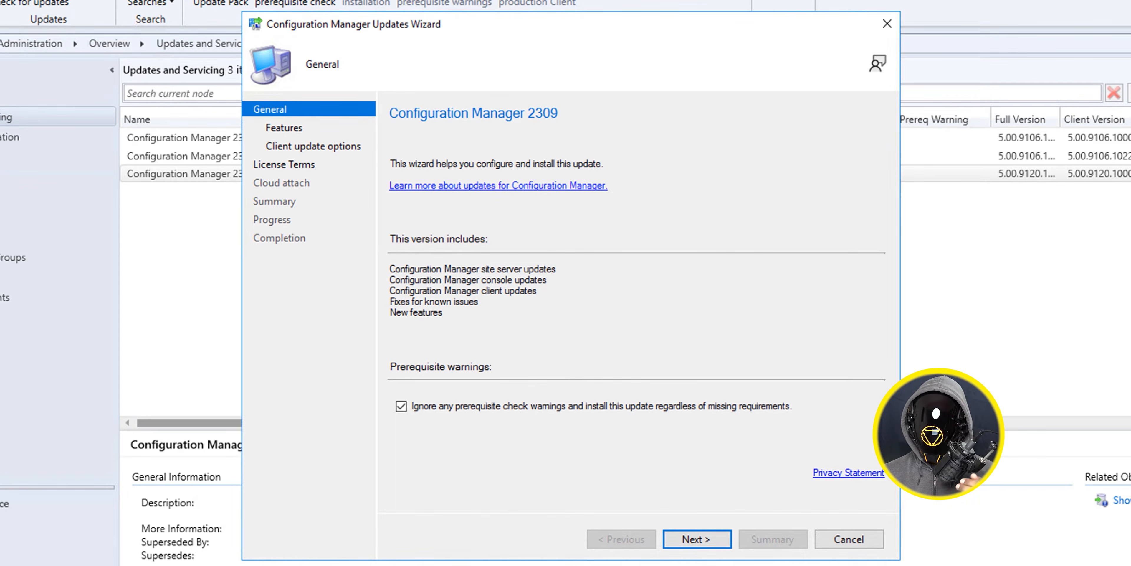
pyautogui.press('Return')
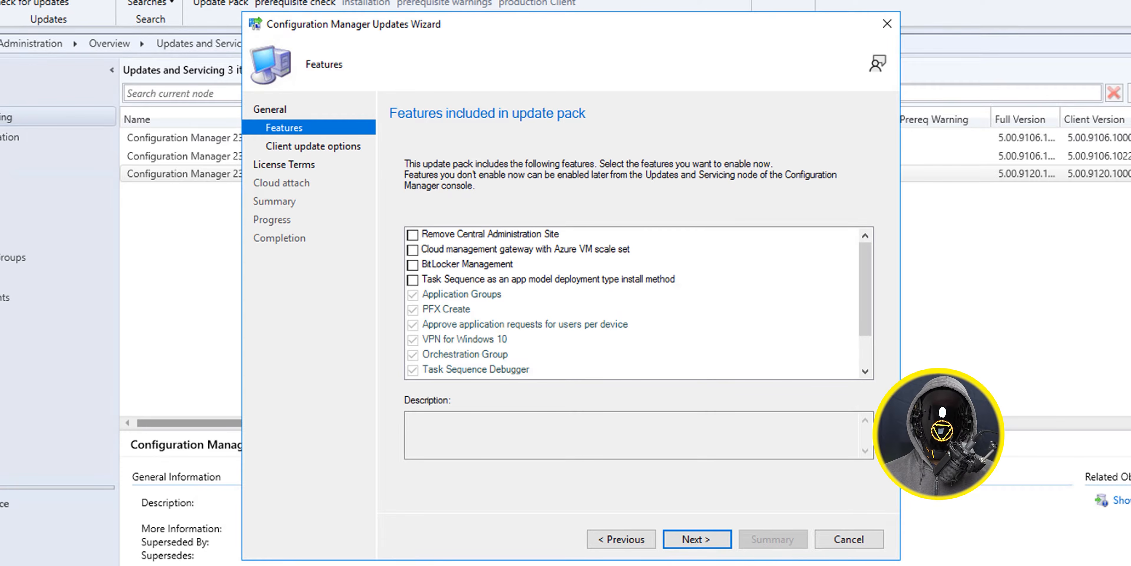
# - Keep the default features and the Upgrade without validating client option, and accept the License Terms and Privacy Statement
pyautogui.press('Return')
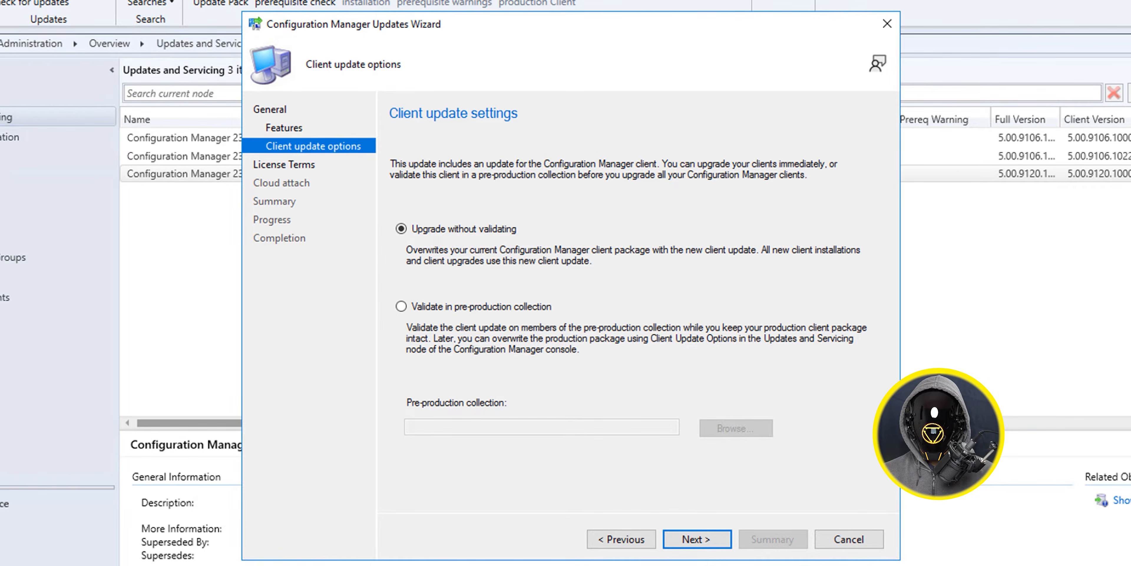
pyautogui.press('Return')
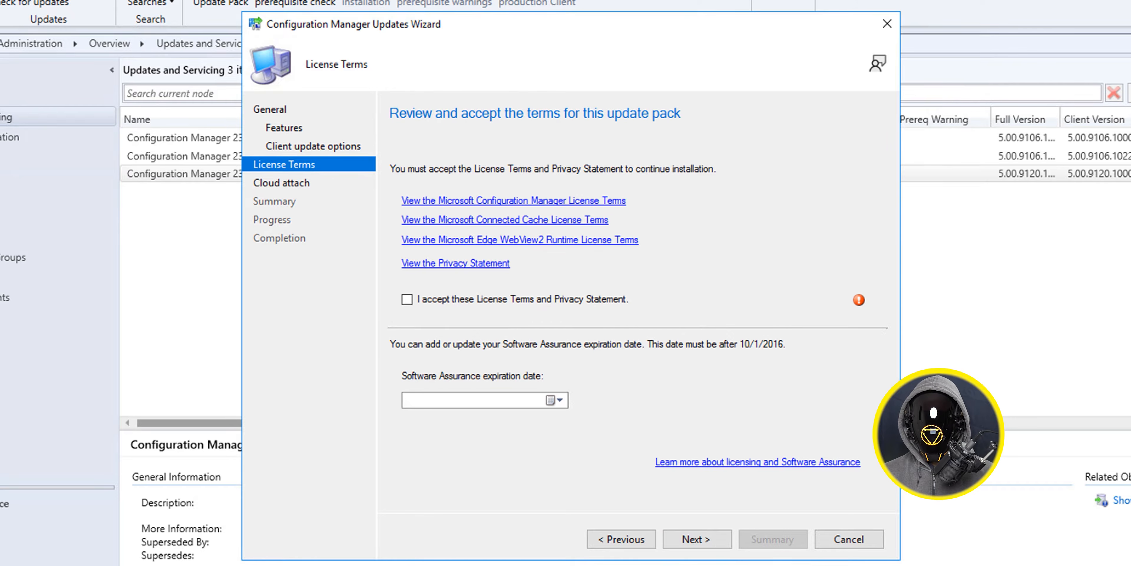
pyautogui.click(407, 299)
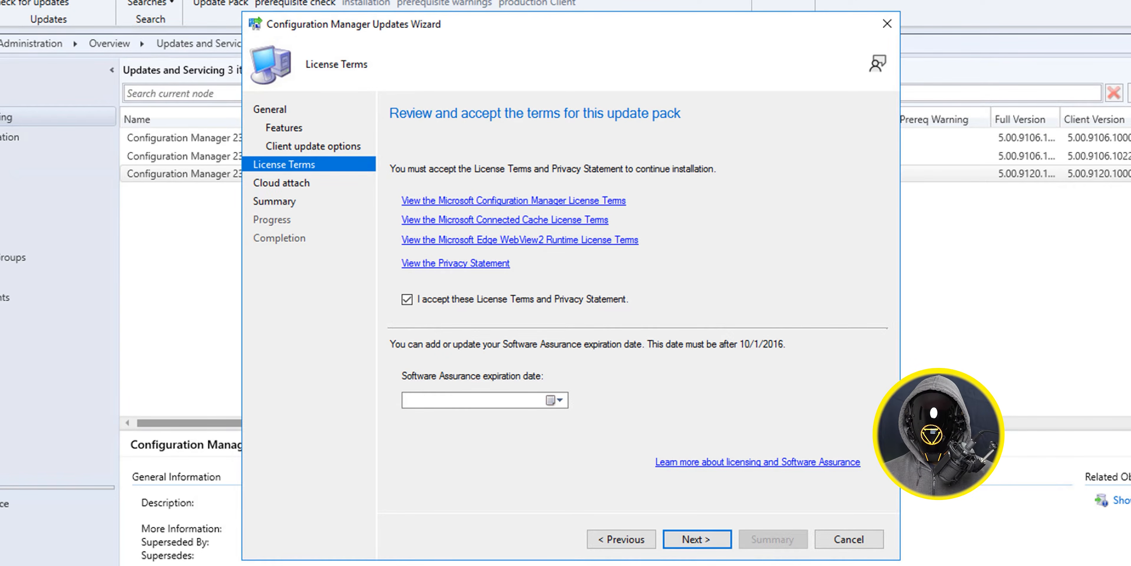
pyautogui.press('Return')
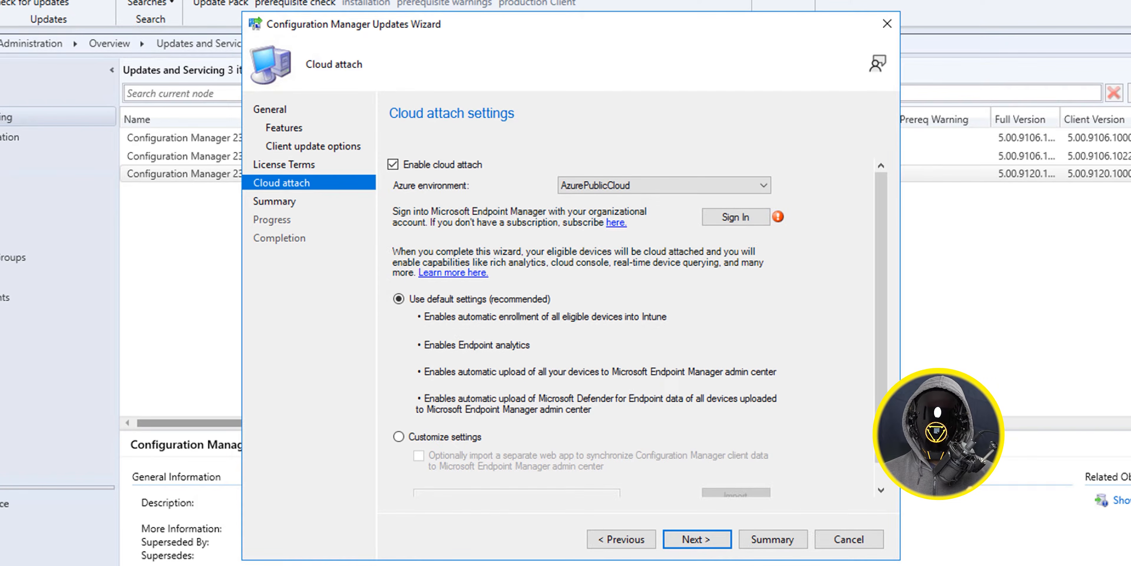
# - Disable cloud attach, confirm the update settings and finish the Configuration Manager Updates Wizard
pyautogui.click(393, 164)
pyautogui.press('Return')
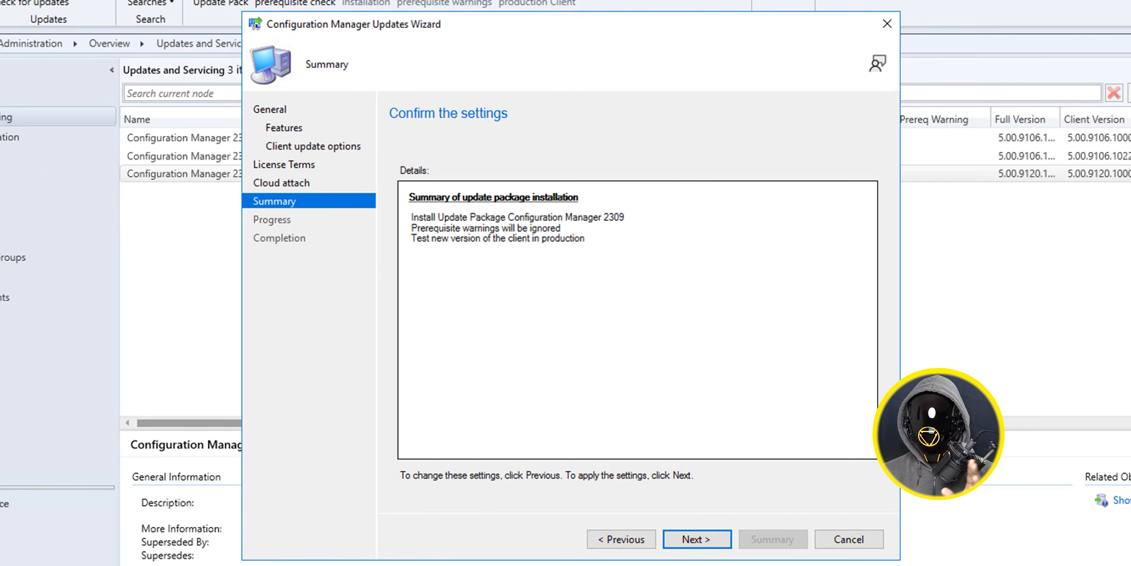
pyautogui.press('Return')
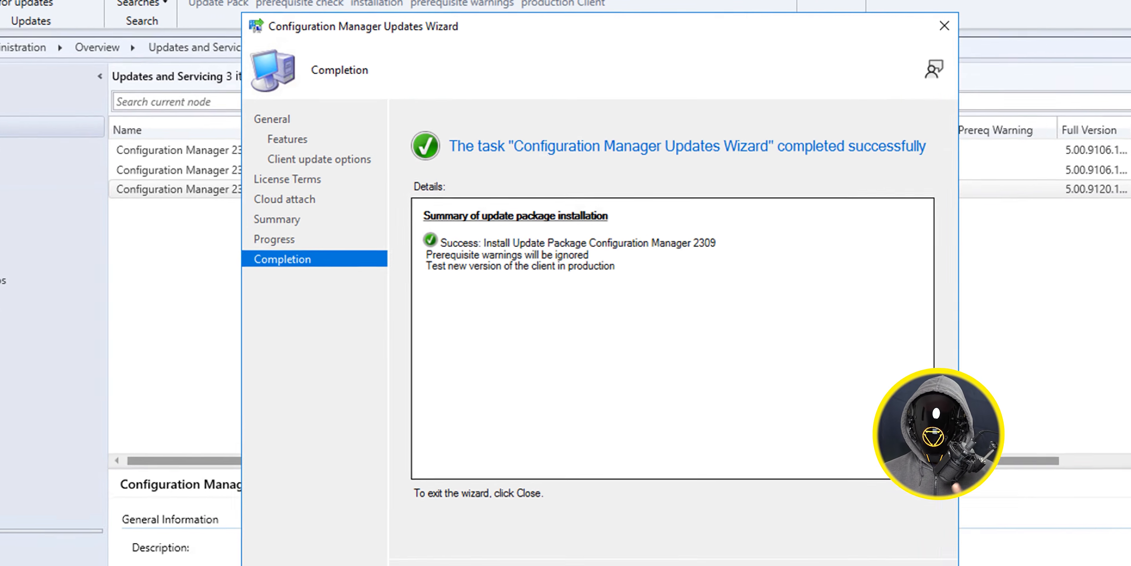
pyautogui.press('Return')
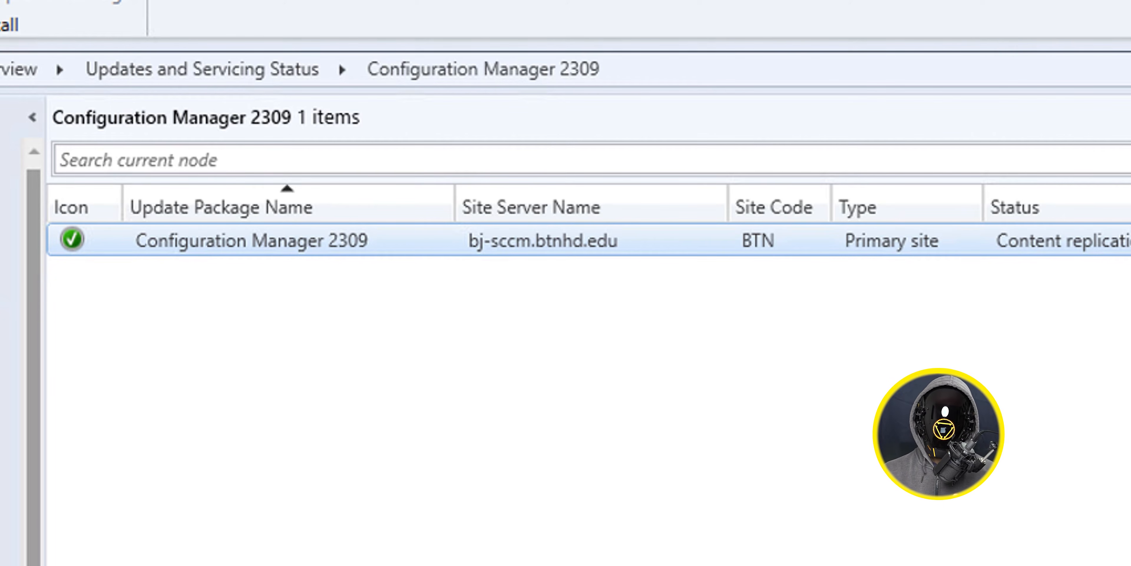
# - Show the installation status of the Configuration Manager 2309 update and view the details of its Installation phase
pyautogui.rightClick(357, 241)
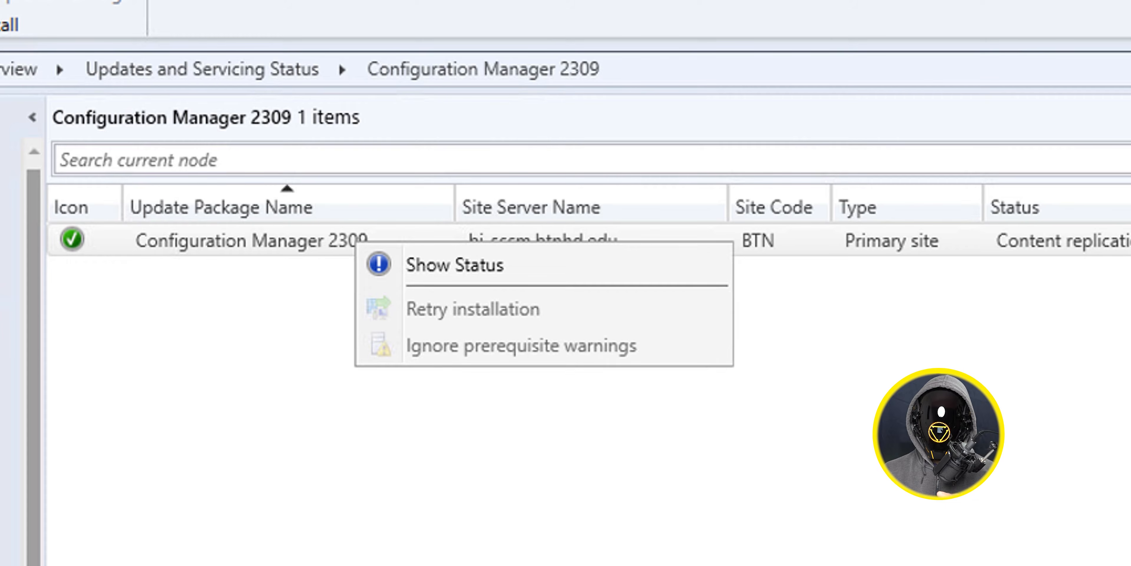
pyautogui.click(455, 264)
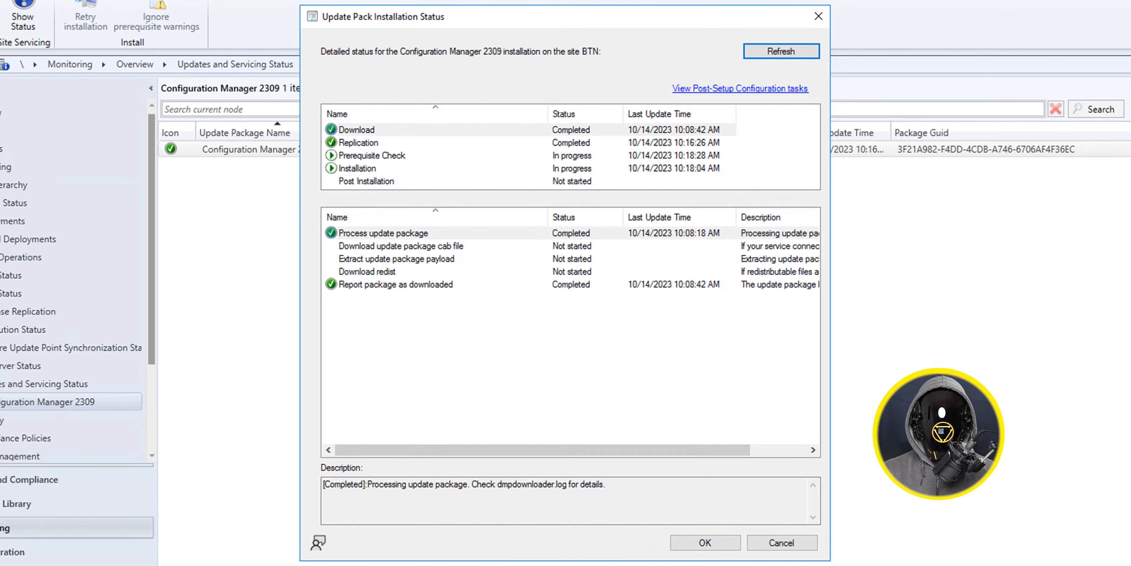
pyautogui.click(357, 169)
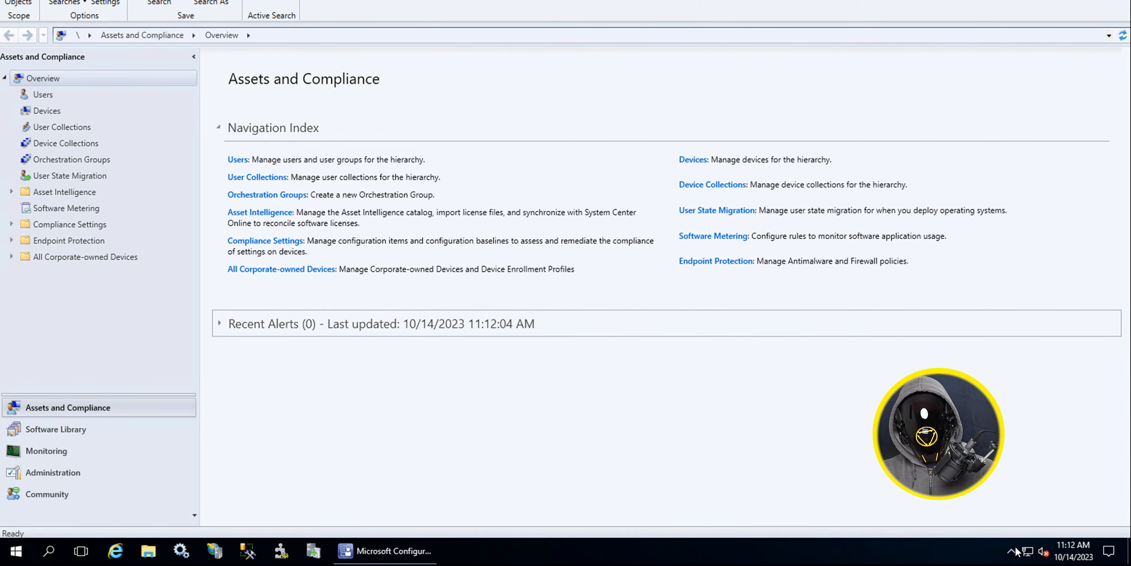
# - Check the 2309 update's state under Updates and Servicing in the Administration workspace, and view the About Configuration Manager version information
pyautogui.click(53, 472)
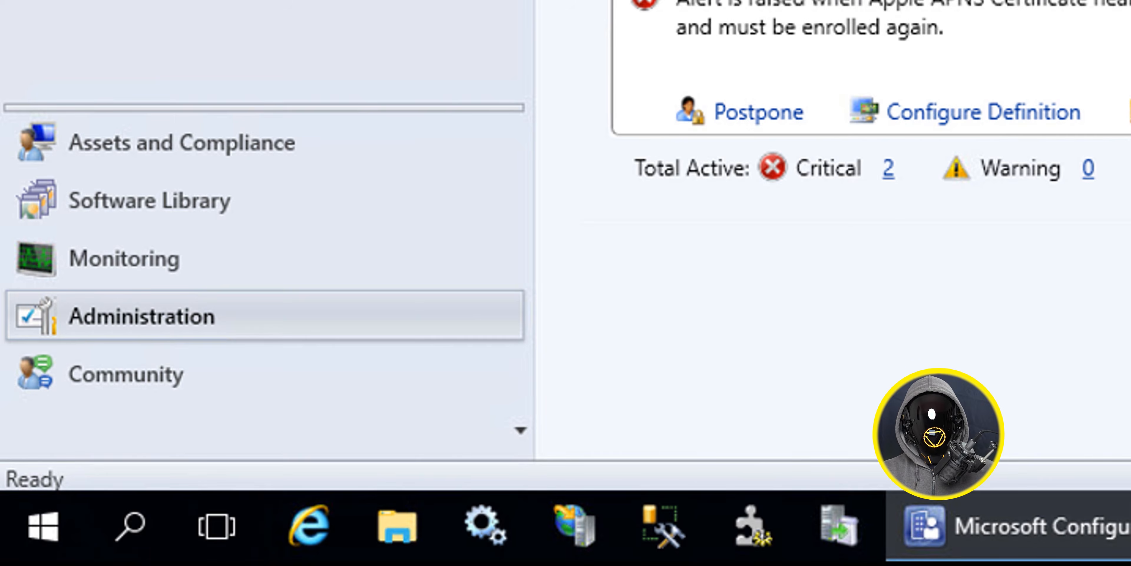
pyautogui.click(278, 123)
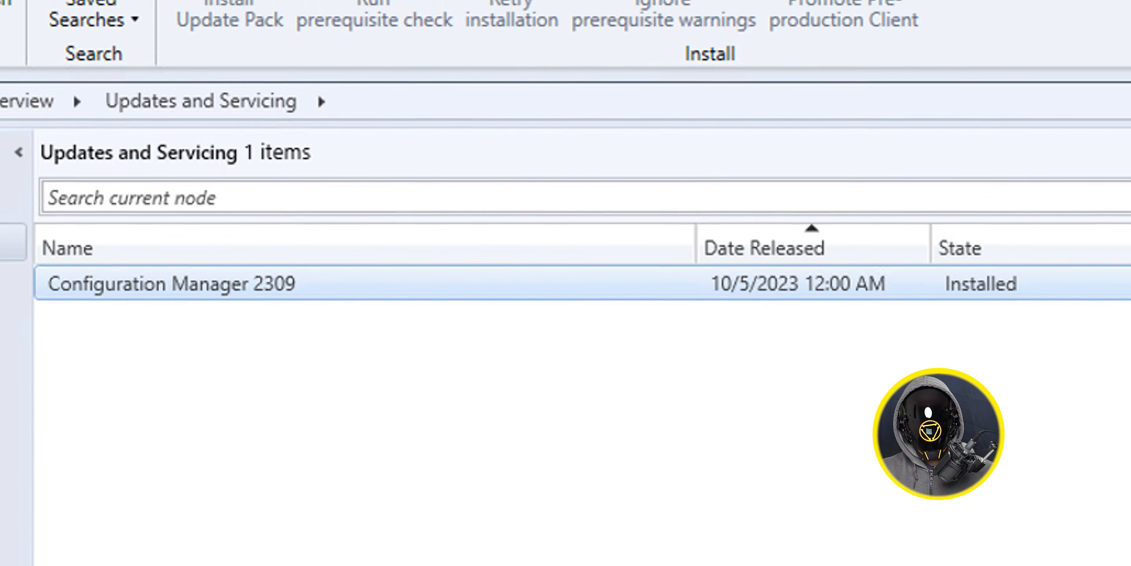
pyautogui.click(44, 54)
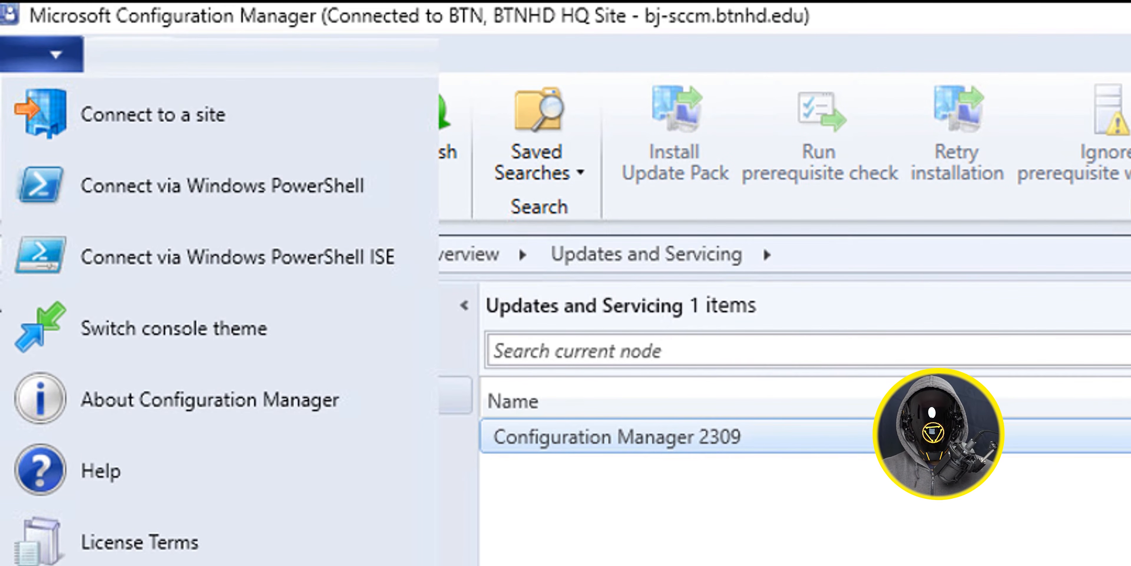
pyautogui.click(209, 400)
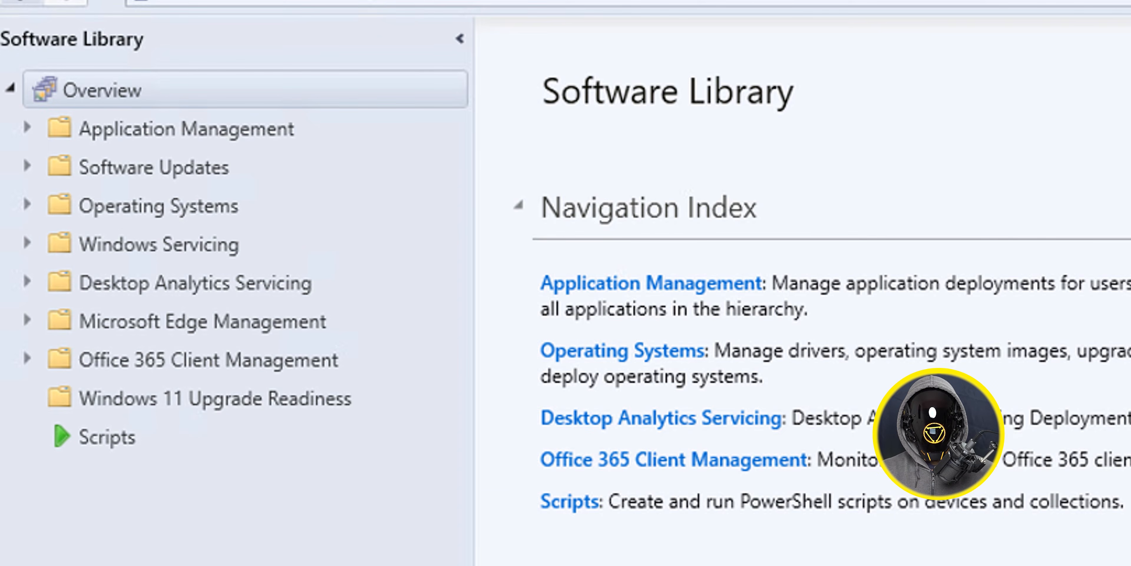
# - Update the distribution points for Boot image (x64) under Operating Systems, reloading it with the current Windows PE version from the Windows ADK
pyautogui.click(158, 206)
pyautogui.click(149, 399)
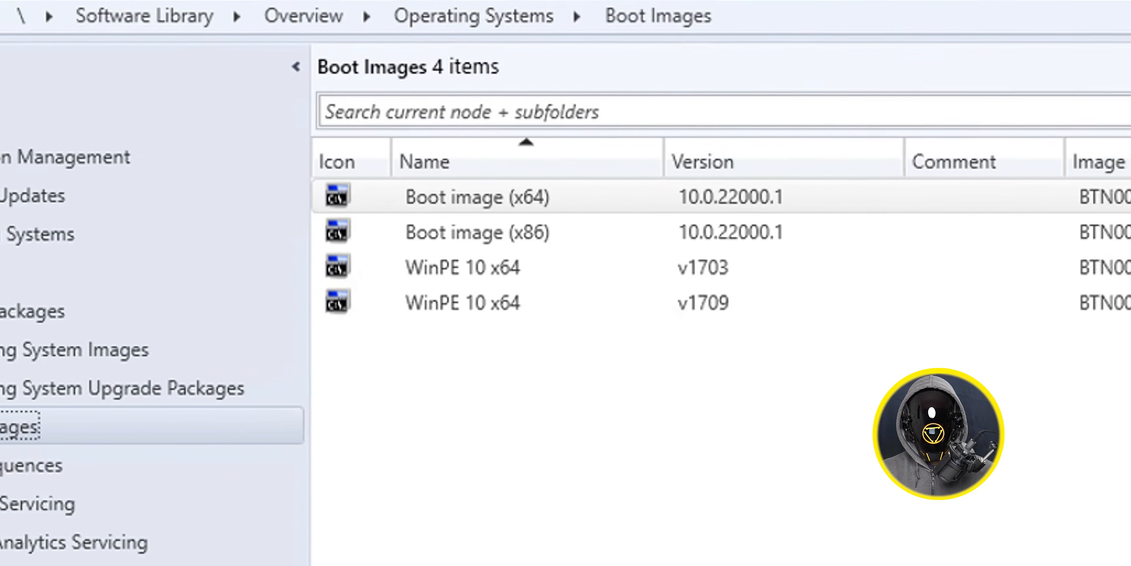
pyautogui.click(216, 244)
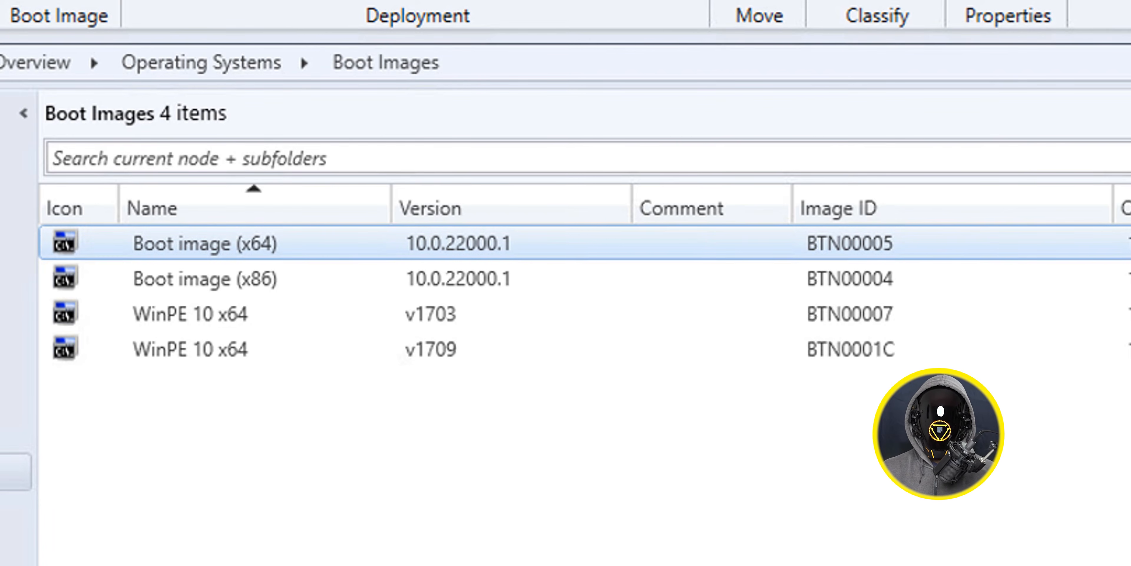
pyautogui.rightClick(217, 248)
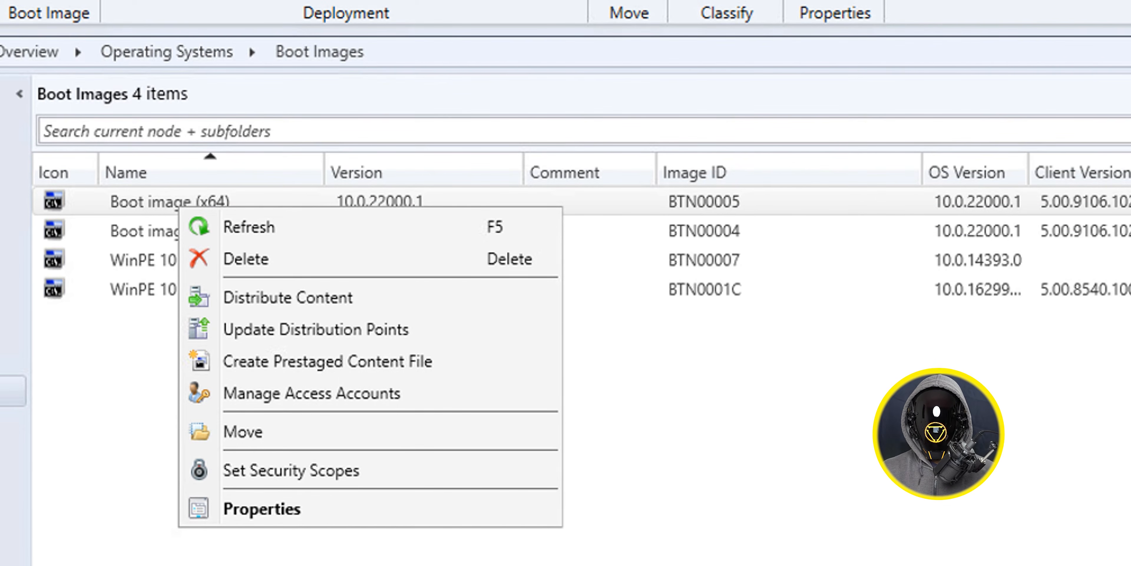
pyautogui.click(316, 330)
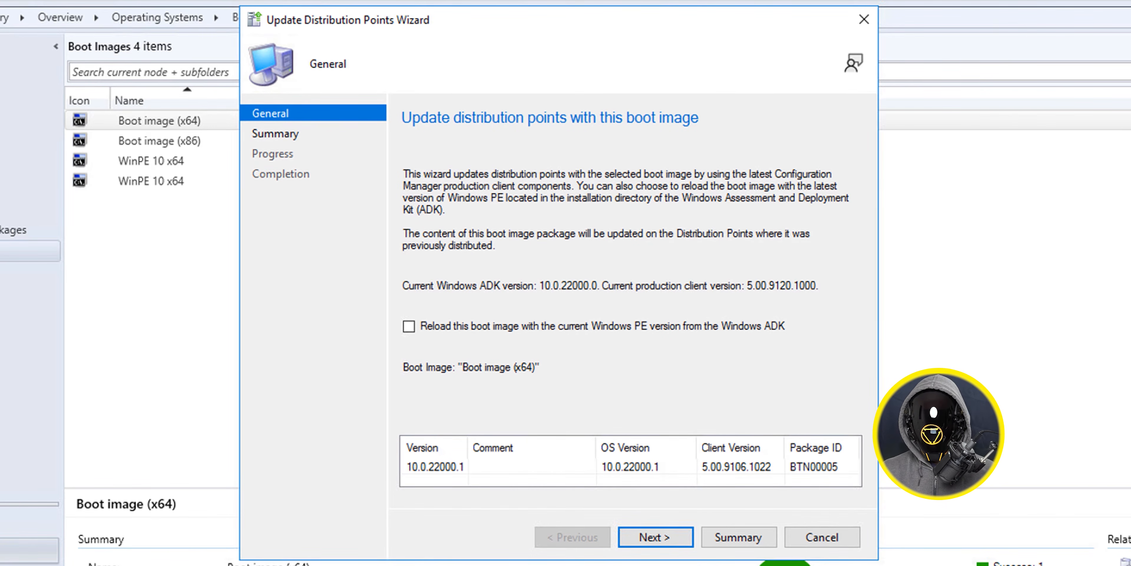
pyautogui.click(409, 327)
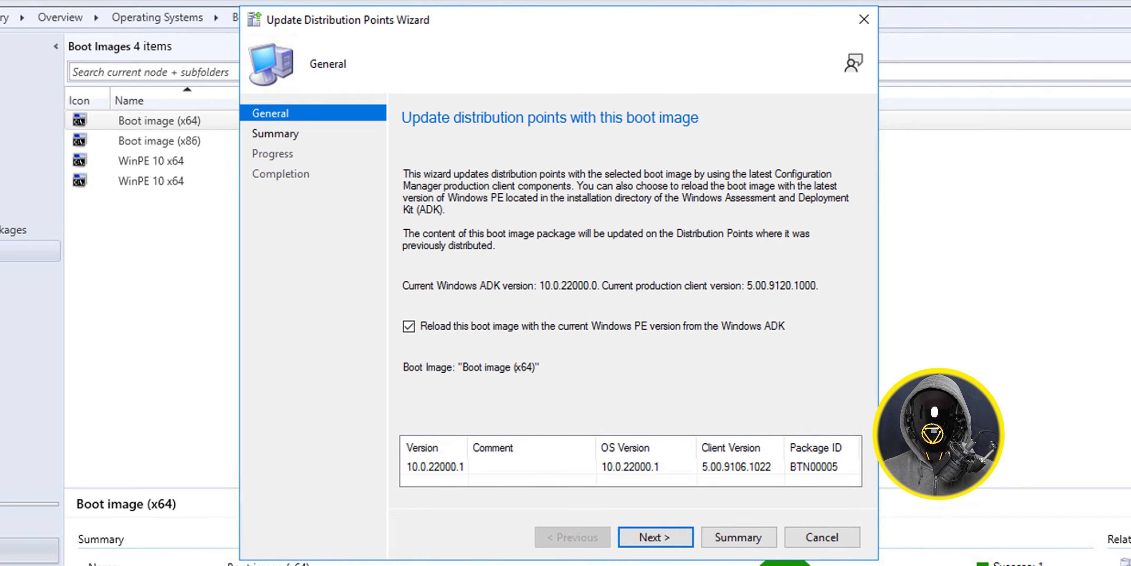
pyautogui.press('Return')
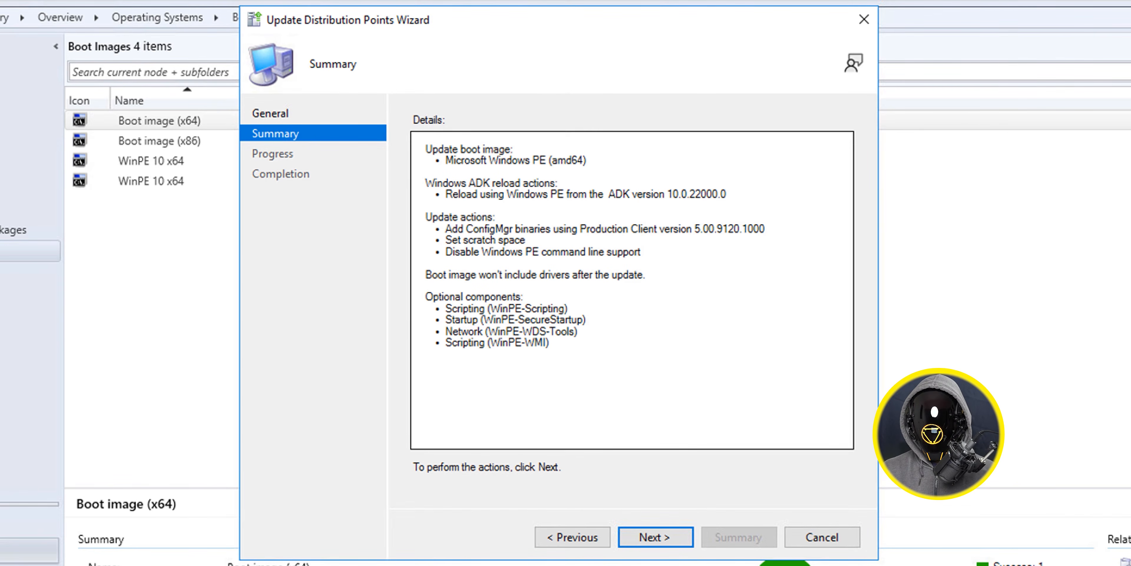
pyautogui.press('Return')
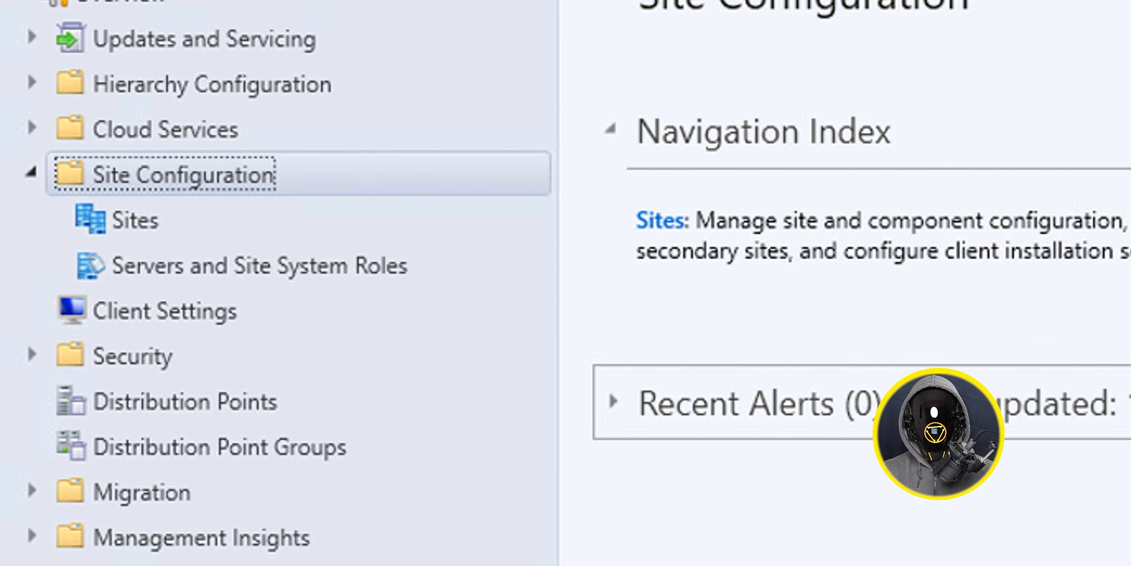
# - In the Hierarchy Settings for Sites, enable automatic upgrade of all clients in the hierarchy using the production client and save the settings
pyautogui.click(135, 220)
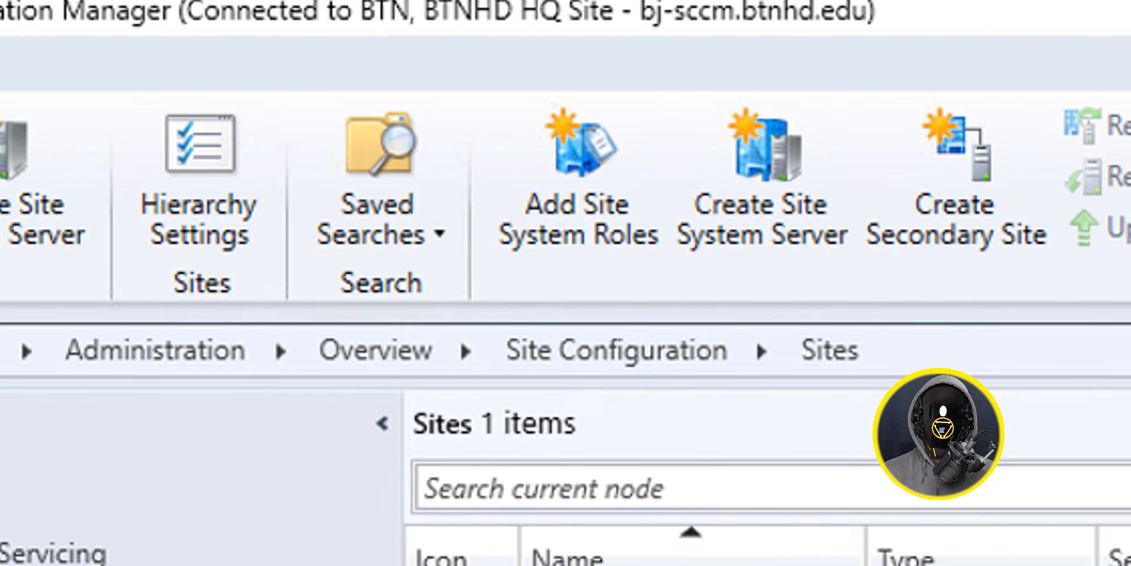
pyautogui.click(200, 184)
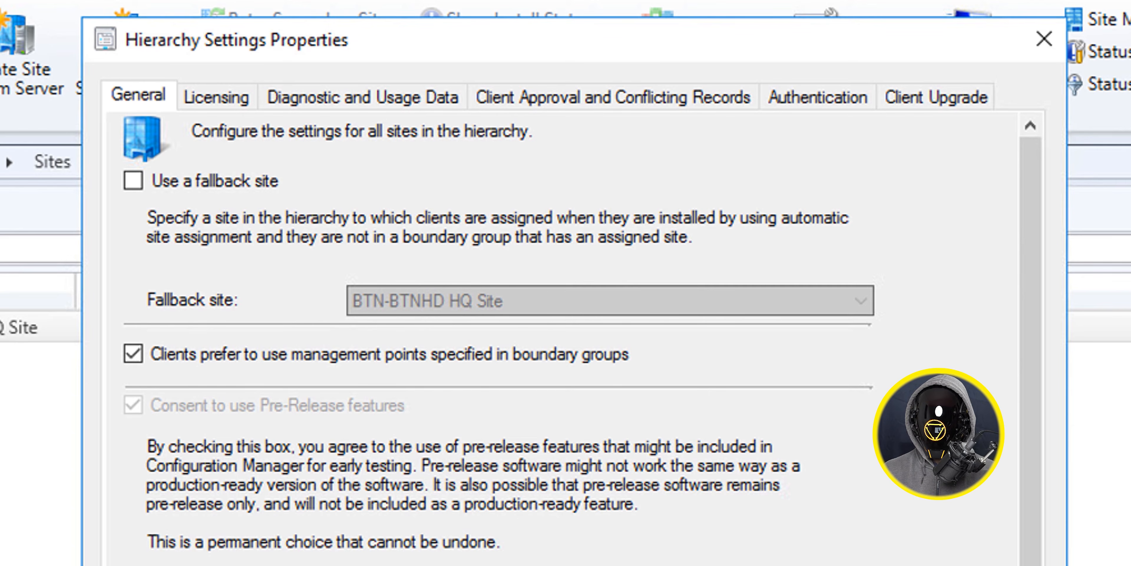
pyautogui.click(936, 96)
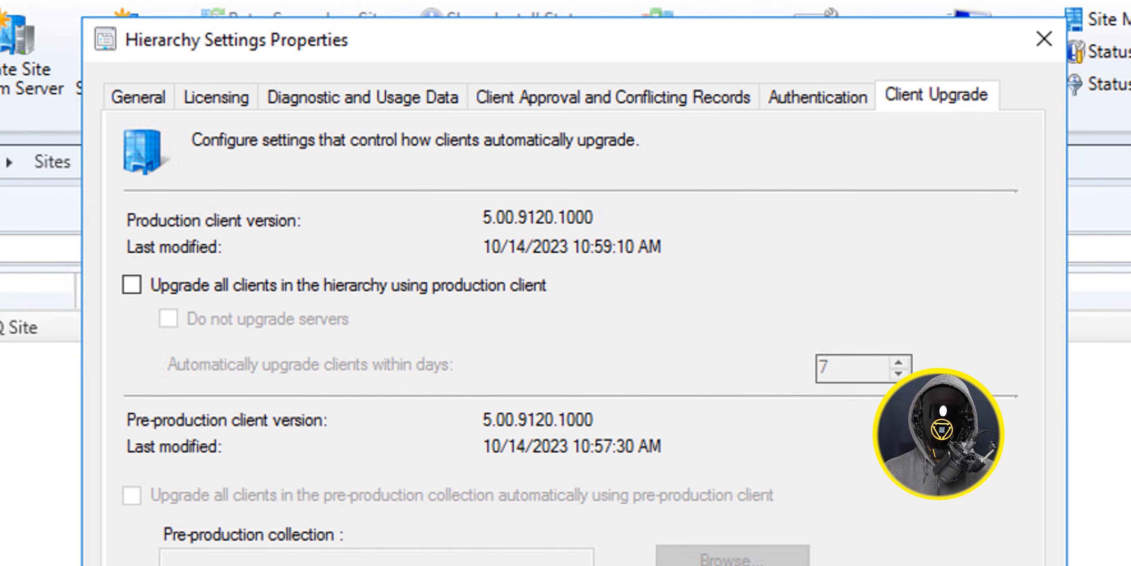
pyautogui.click(131, 284)
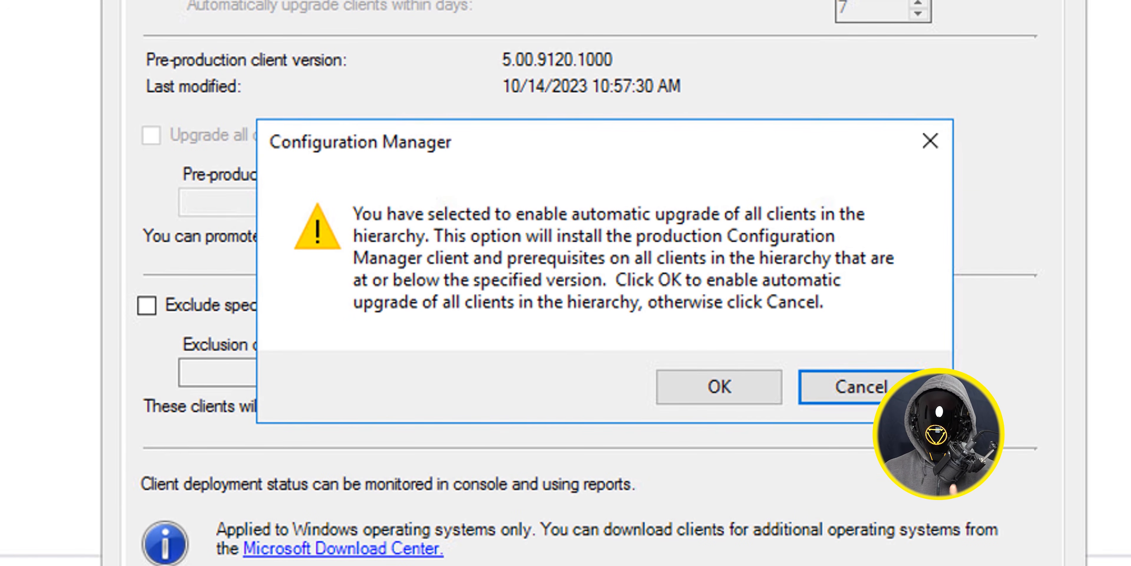
pyautogui.click(719, 387)
pyautogui.click(992, 531)
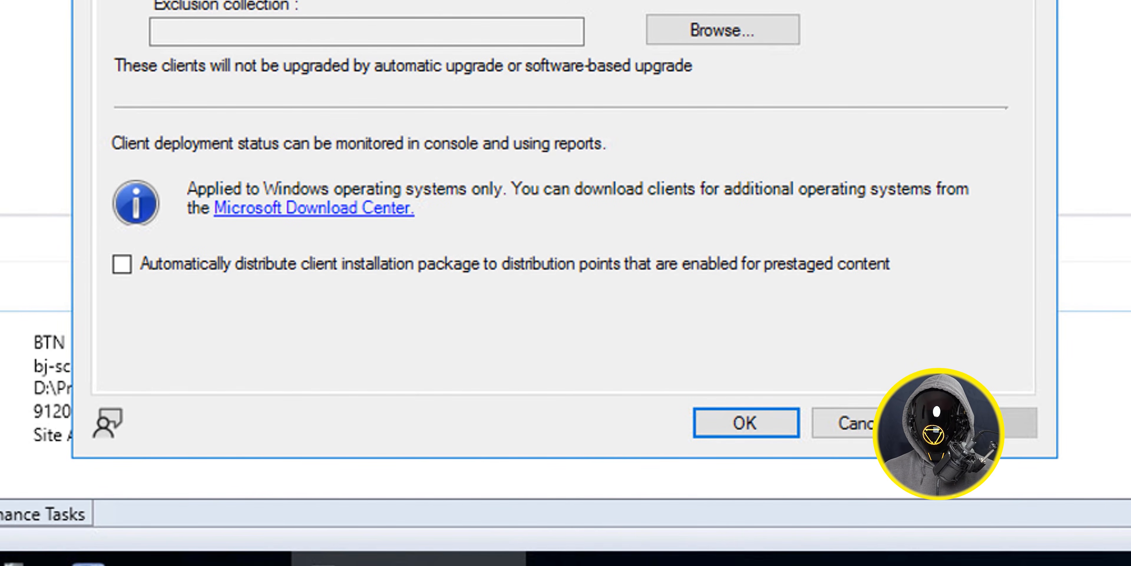
pyautogui.click(746, 423)
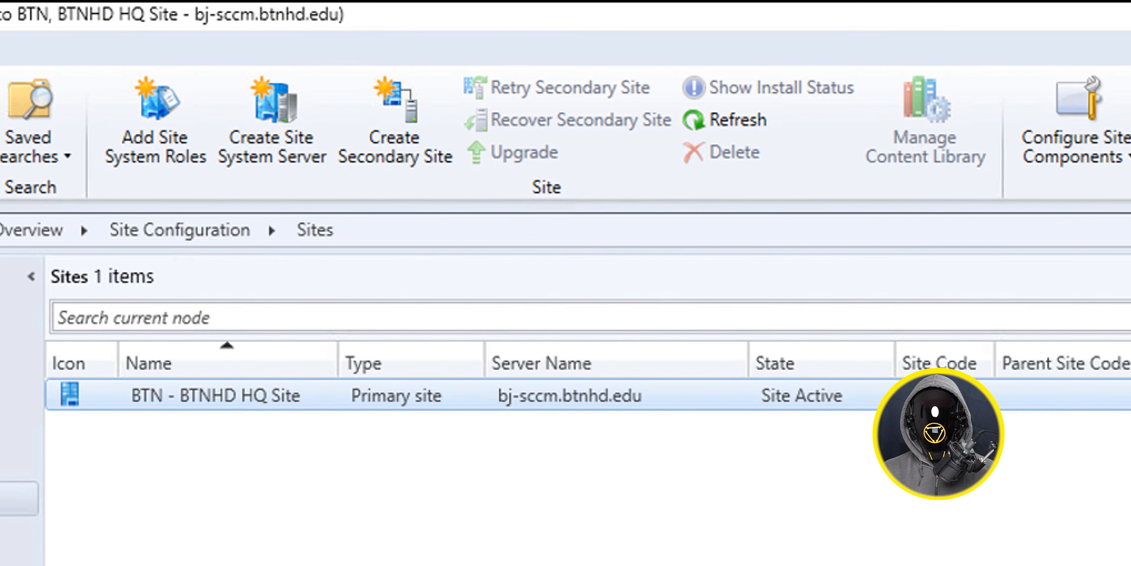